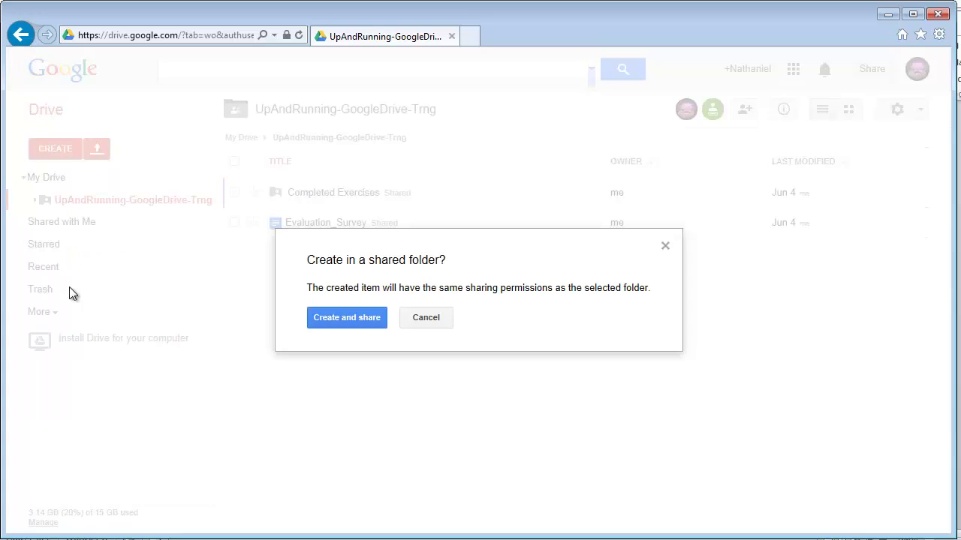
Create the spreadsheet in the shared folder and rename it with the author's first name and last initial followed by _Spreadsheet
{"action": "left_click", "coordinate": [341, 319]}
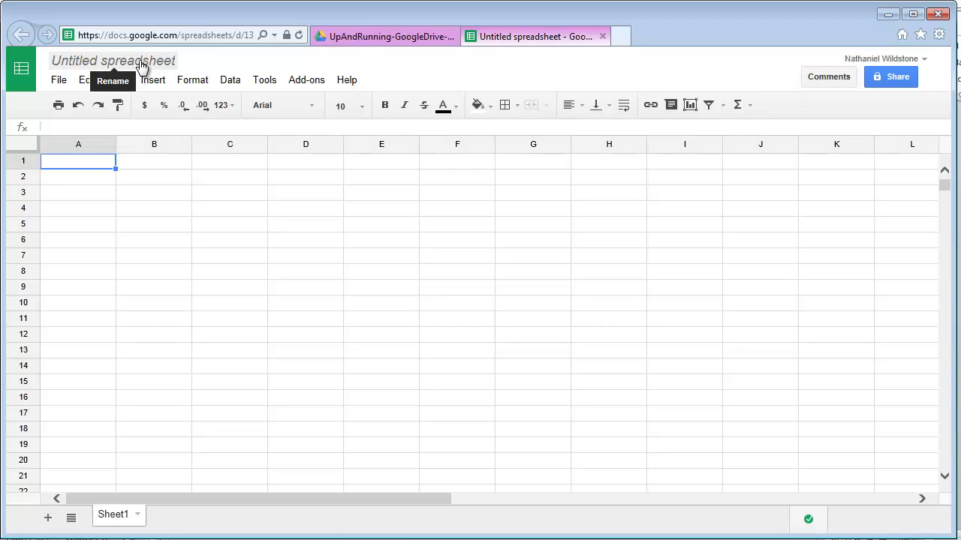
{"action": "left_click", "coordinate": [139, 63]}
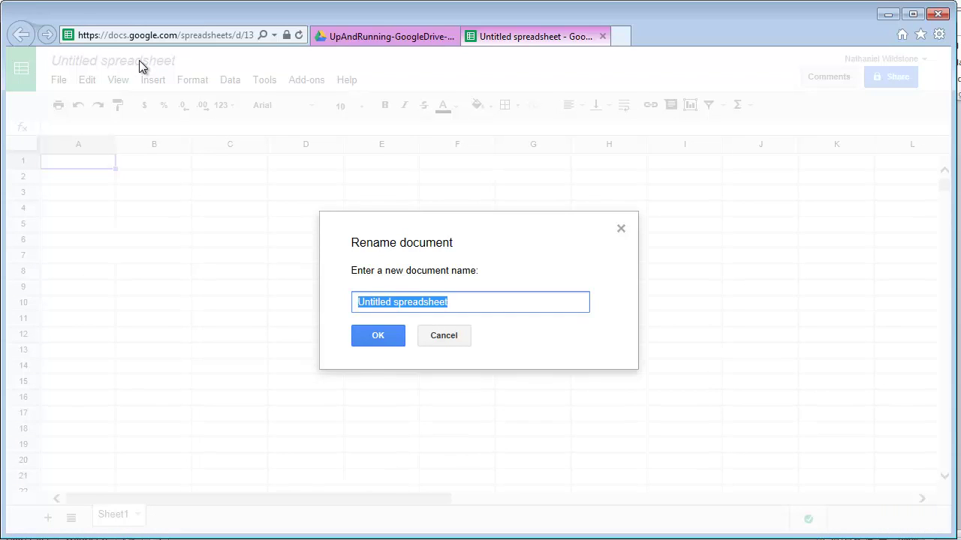
{"action": "type", "text": "Nathani"}
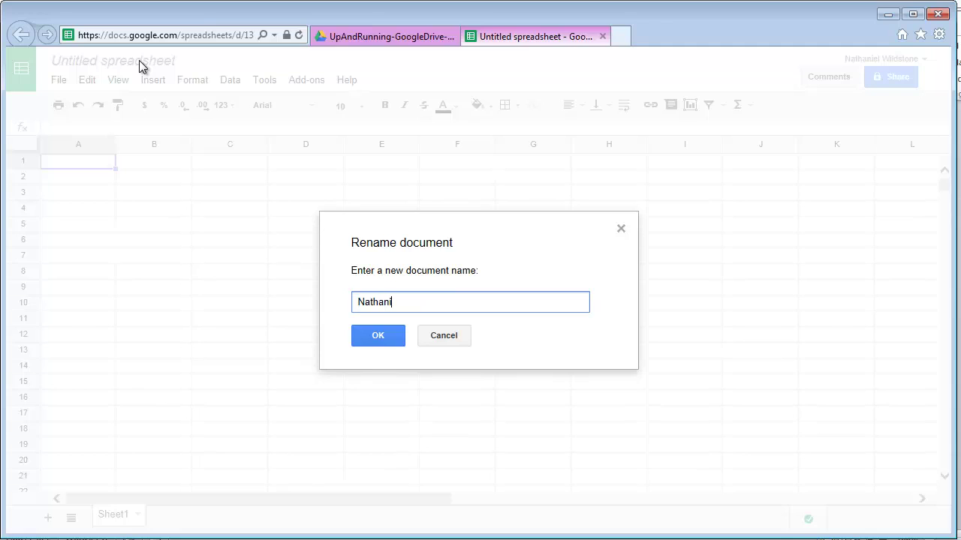
{"action": "type", "text": "el-W_Spreadsheet"}
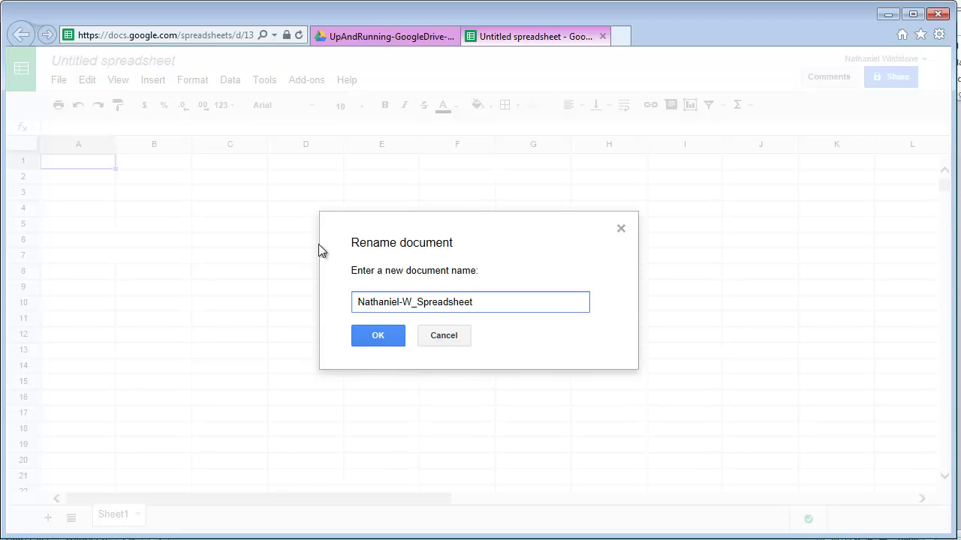
{"action": "left_click", "coordinate": [378, 337]}
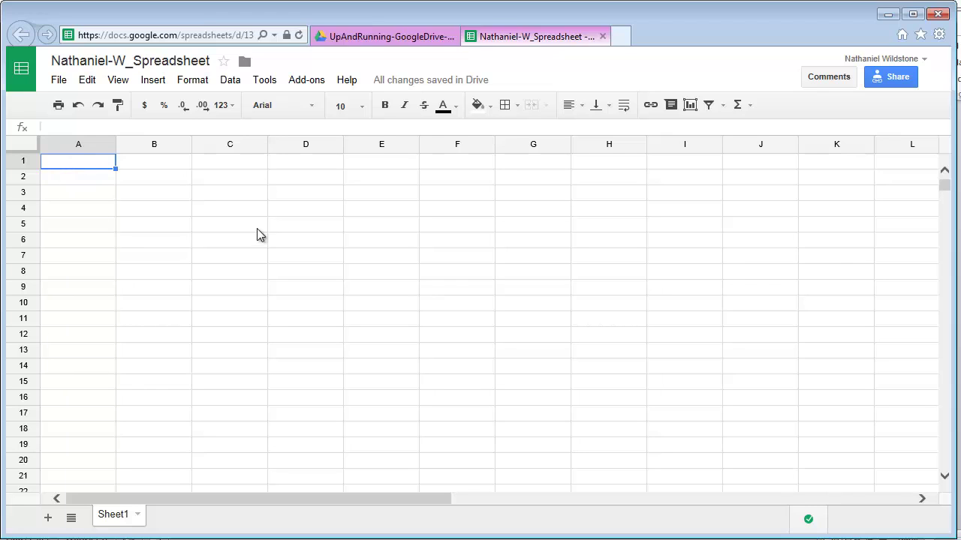
Freeze row 1 of the empty sheet as the header row
{"action": "mouse_move", "coordinate": [408, 82]}
{"action": "double_click", "coordinate": [48, 160]}
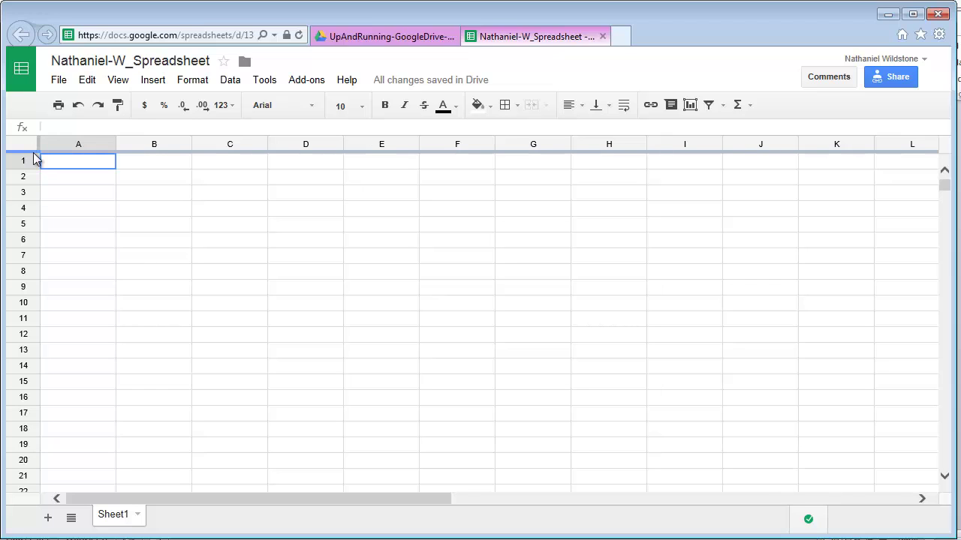
{"action": "left_click_drag", "start_coordinate": [33, 153], "coordinate": [47, 171]}
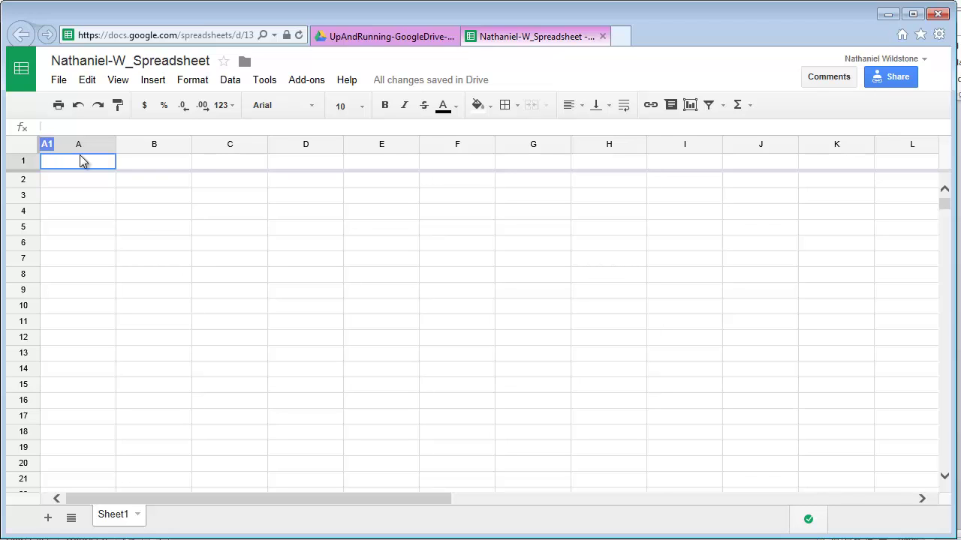
Enter the column headers Name in A1 and Age in B1
{"action": "type", "text": "Name"}
{"action": "key", "text": "Tab"}
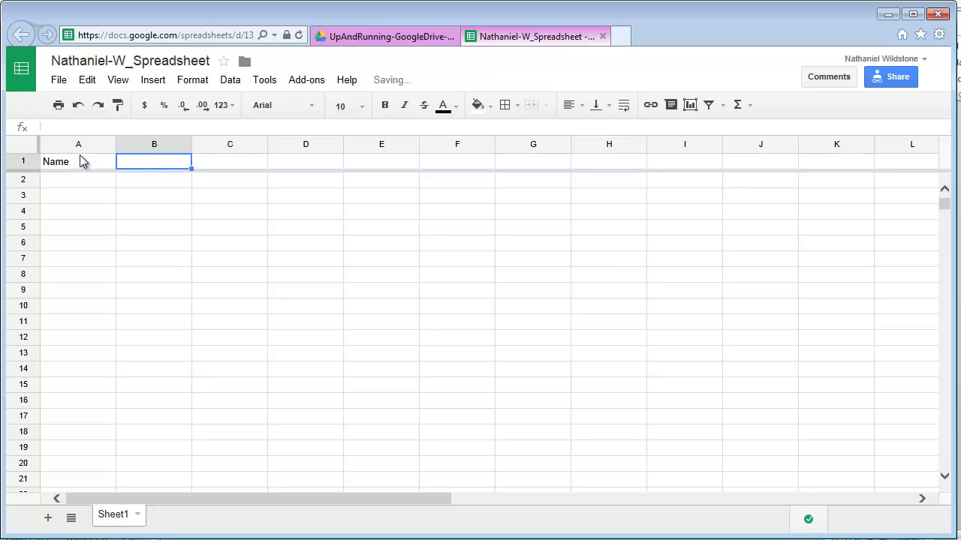
{"action": "type", "text": "Age"}
{"action": "left_click", "coordinate": [452, 248]}
{"action": "left_click_drag", "start_coordinate": [946, 209], "coordinate": [947, 230]}
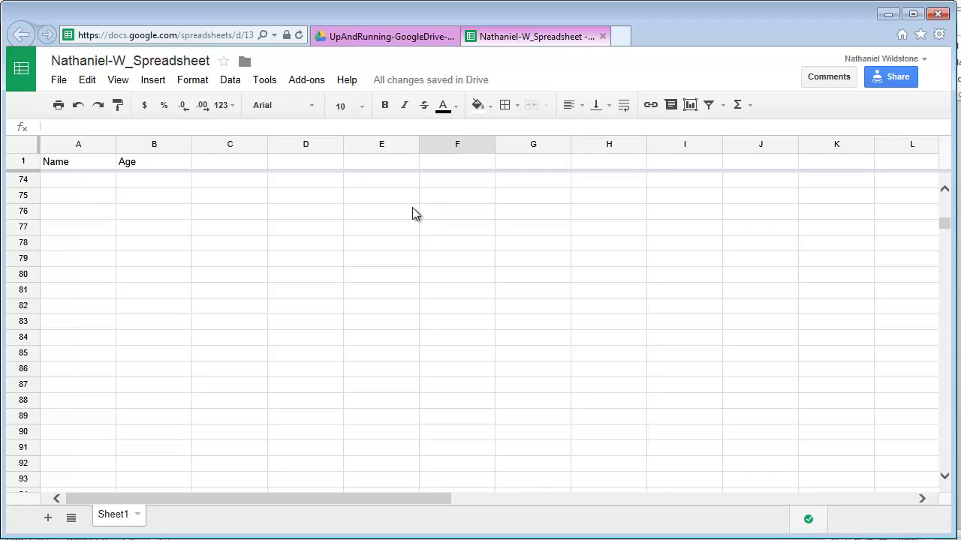
{"action": "left_click", "coordinate": [67, 183]}
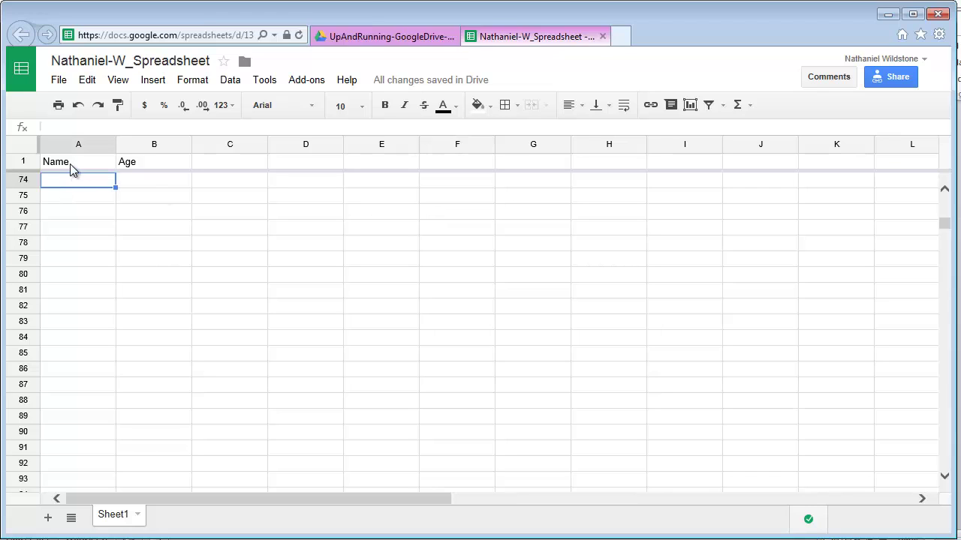
{"action": "left_click", "coordinate": [72, 160]}
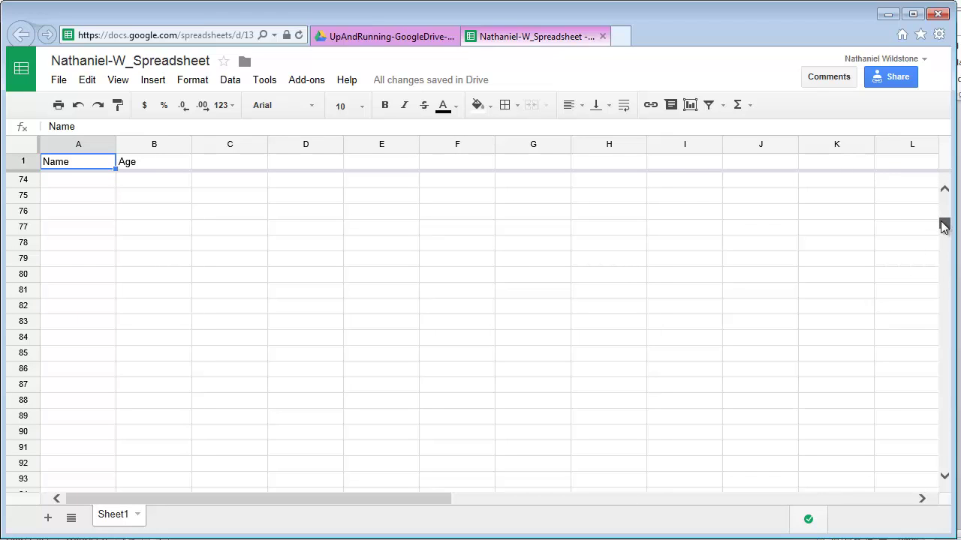
{"action": "left_click_drag", "start_coordinate": [944, 227], "coordinate": [939, 193]}
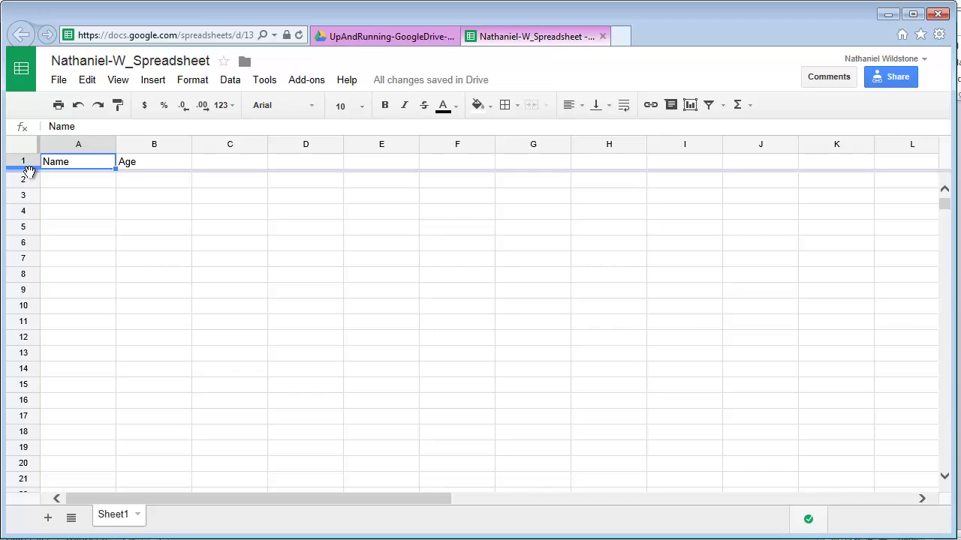
Freeze column A and release the column freeze again, leaving row 1 frozen
{"action": "mouse_move", "coordinate": [29, 170]}
{"action": "left_mouse_down"}
{"action": "mouse_move", "coordinate": [33, 198]}
{"action": "mouse_move", "coordinate": [25, 158]}
{"action": "mouse_move", "coordinate": [30, 172]}
{"action": "left_mouse_up"}
{"action": "left_click_drag", "start_coordinate": [36, 143], "coordinate": [109, 179]}
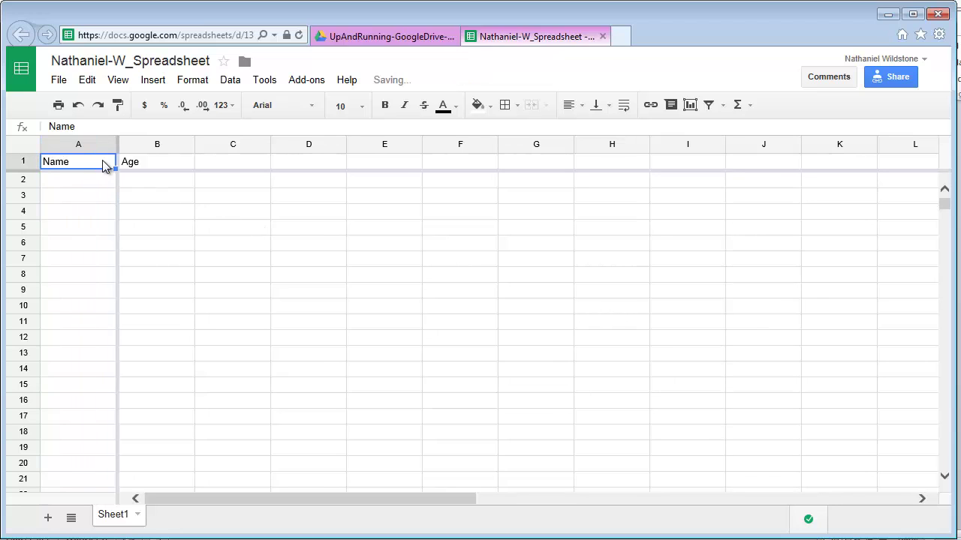
{"action": "left_click_drag", "start_coordinate": [118, 147], "coordinate": [43, 156]}
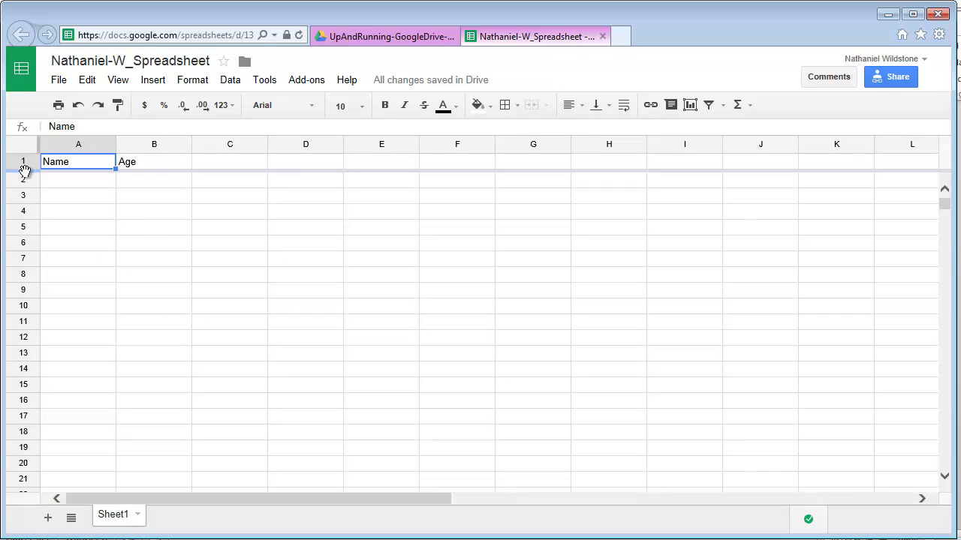
Increase the height of row 1 and undo the height change
{"action": "left_click_drag", "start_coordinate": [22, 169], "coordinate": [23, 211]}
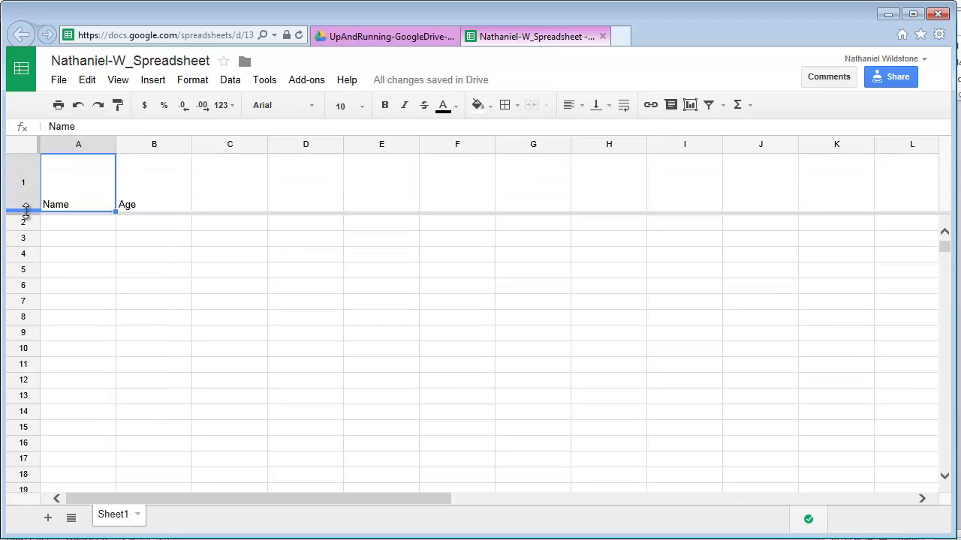
{"action": "left_click", "coordinate": [87, 80]}
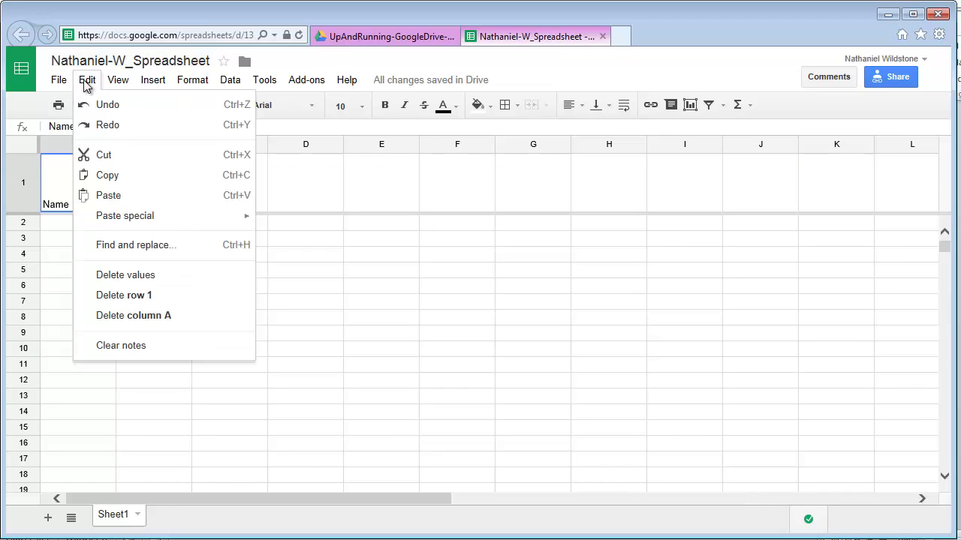
{"action": "left_click", "coordinate": [105, 108]}
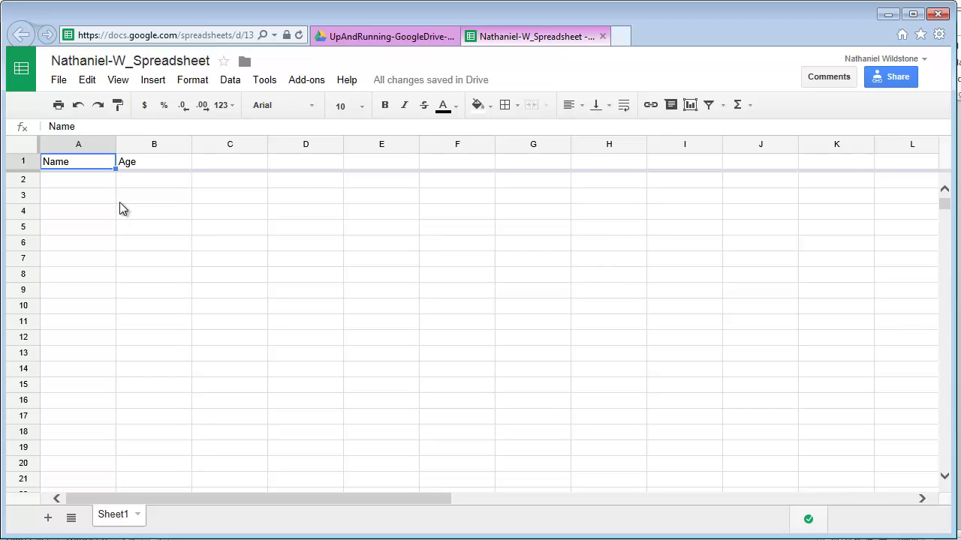
Replace the Age header in B1 with Sales, Day 1 and enter Sales, Day 2 in C1
{"action": "left_click", "coordinate": [150, 167]}
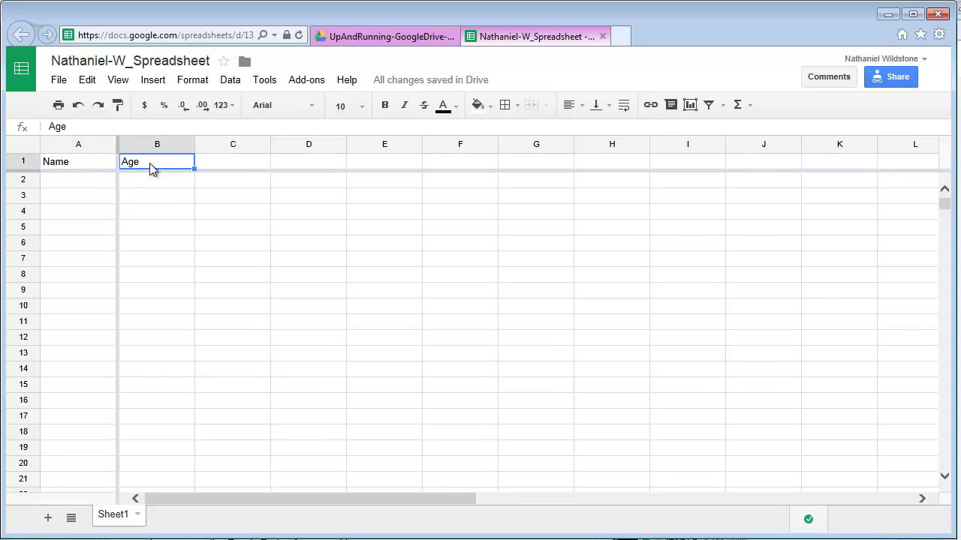
{"action": "key", "text": "Delete"}
{"action": "type", "text": "Sales, Day"}
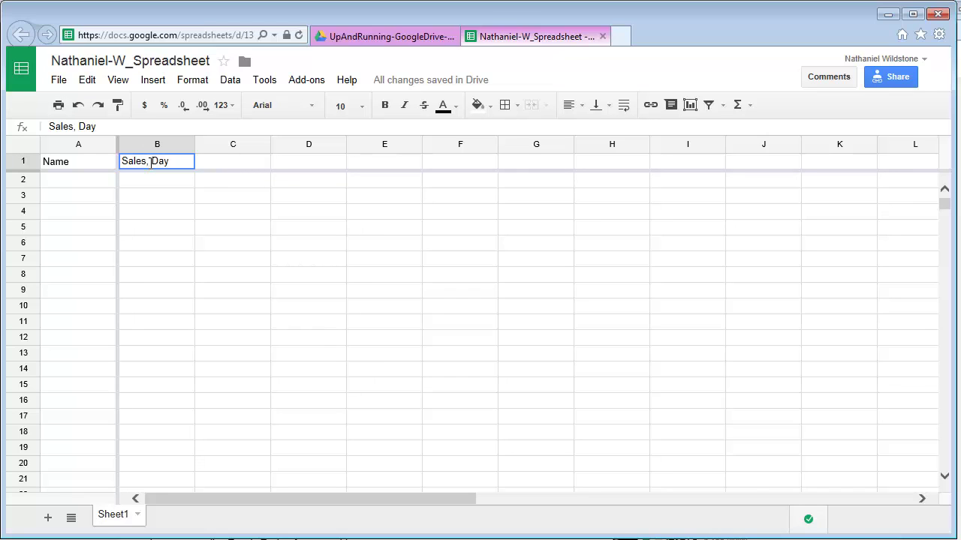
{"action": "type", "text": " 1"}
{"action": "key", "text": "Tab"}
{"action": "type", "text": "S"}
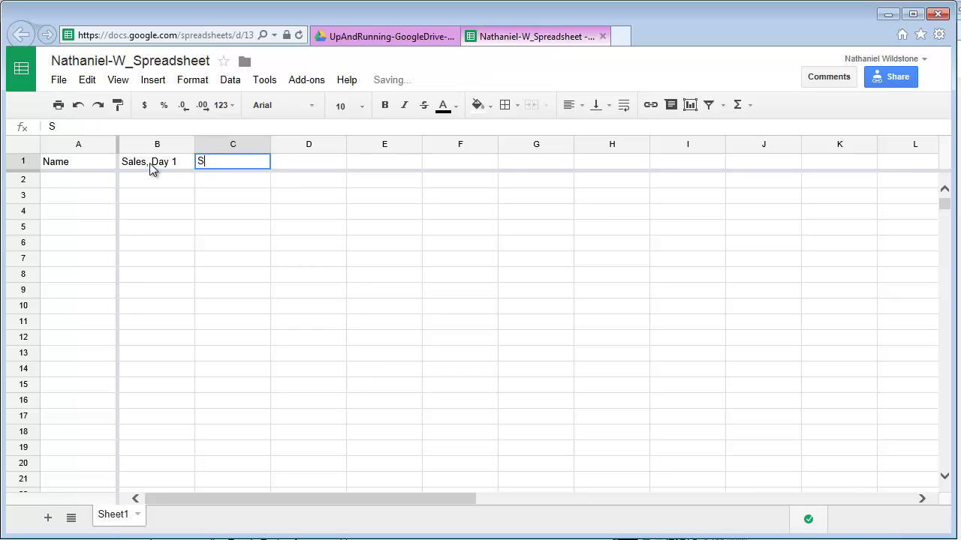
{"action": "type", "text": "ales, Day 2"}
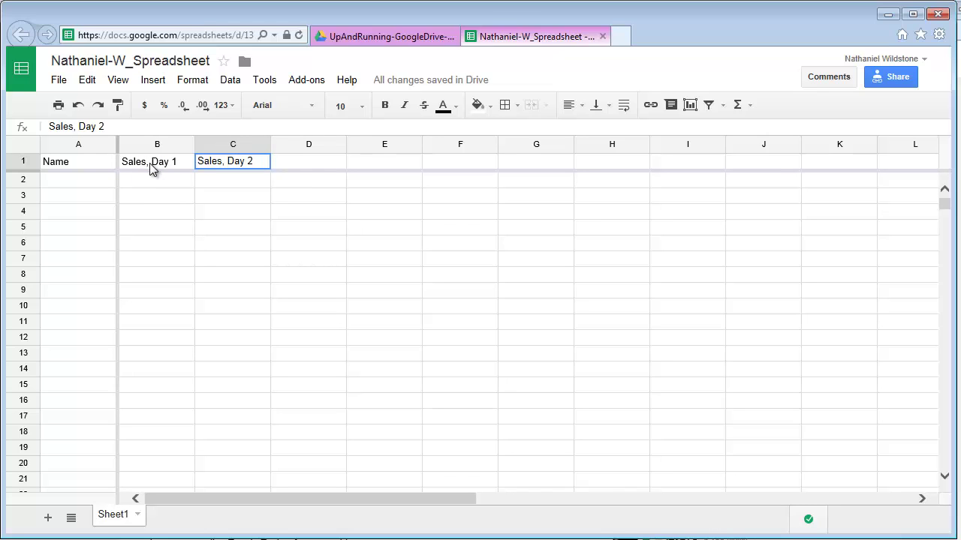
Enter the headers Total Sales in D1 and Average Sales in E1, and unfreeze column A
{"action": "key", "text": "Tab"}
{"action": "type", "text": "Total Sales"}
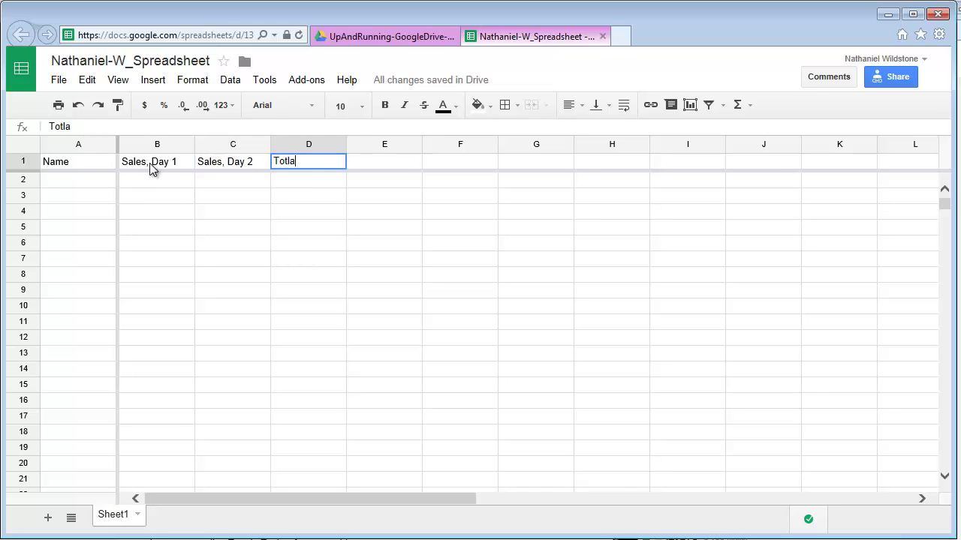
{"action": "key", "text": "Tab"}
{"action": "type", "text": "Average Sales"}
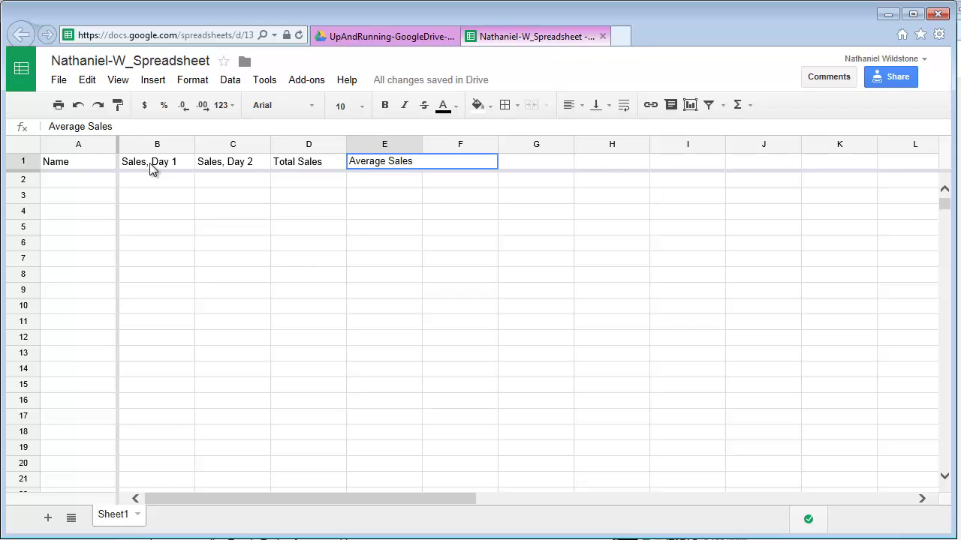
{"action": "key", "text": "Tab"}
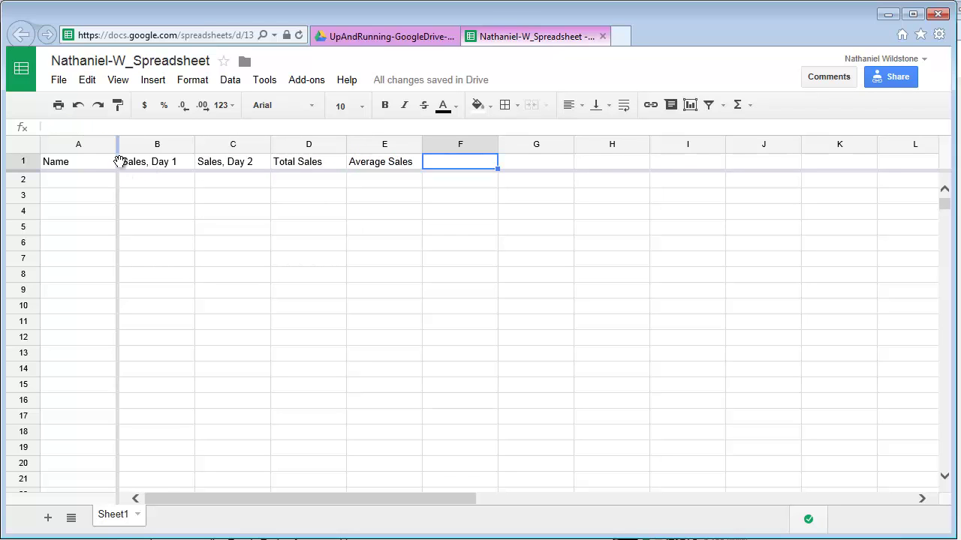
{"action": "left_click_drag", "start_coordinate": [117, 146], "coordinate": [37, 145]}
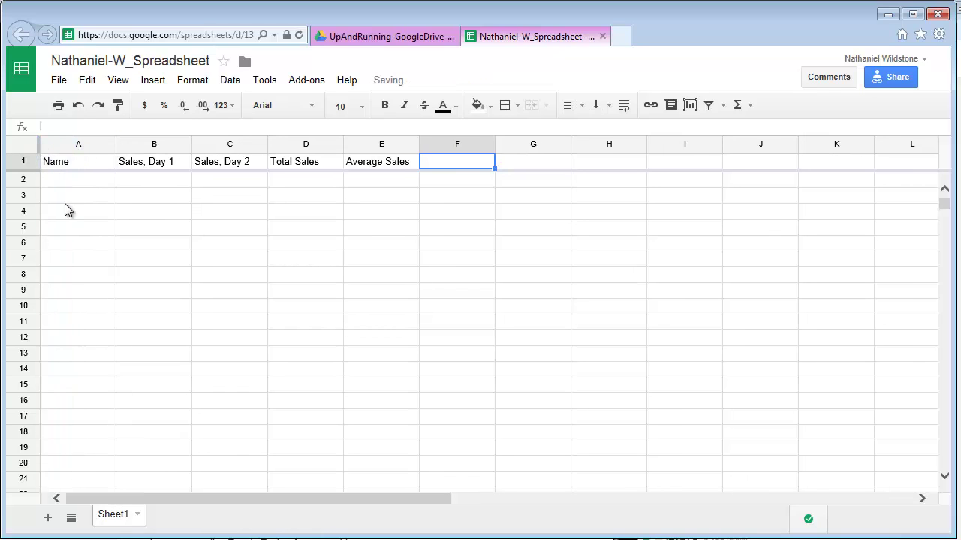
Fill row 2 with the salesperson's name in A2, 43.86 for Sales, Day 1 and 62.21 for Sales, Day 2
{"action": "left_click", "coordinate": [68, 180]}
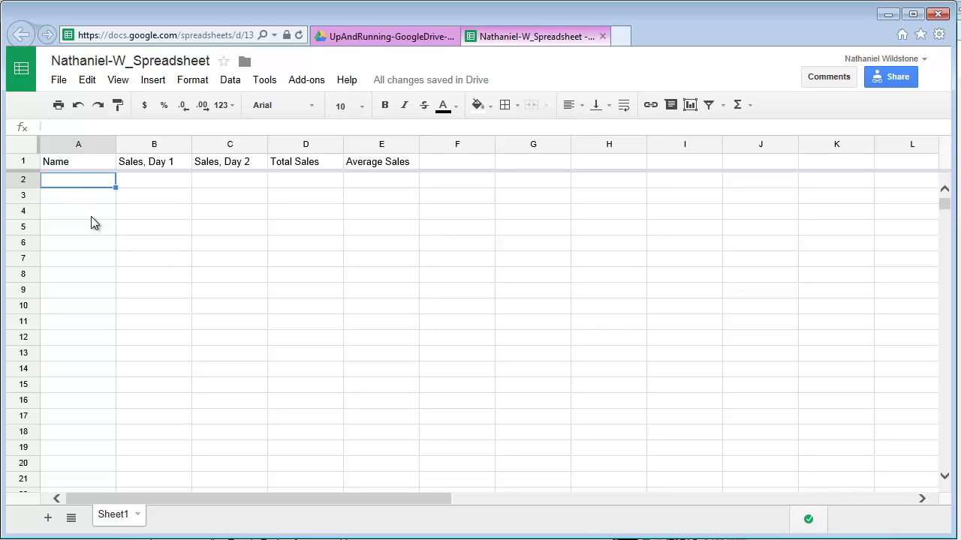
{"action": "type", "text": "Jeremy Y."}
{"action": "key", "text": "Tab"}
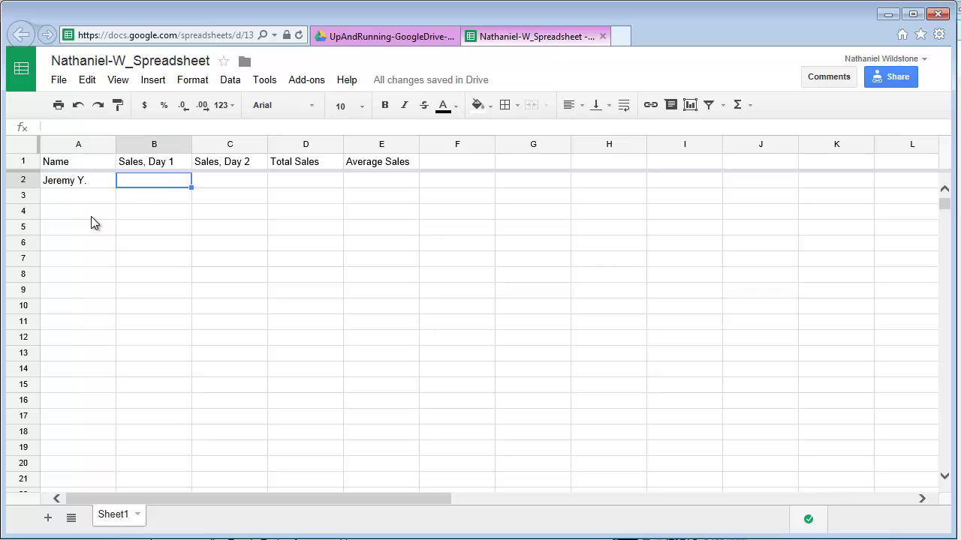
{"action": "type", "text": "43.86"}
{"action": "key", "text": "Tab"}
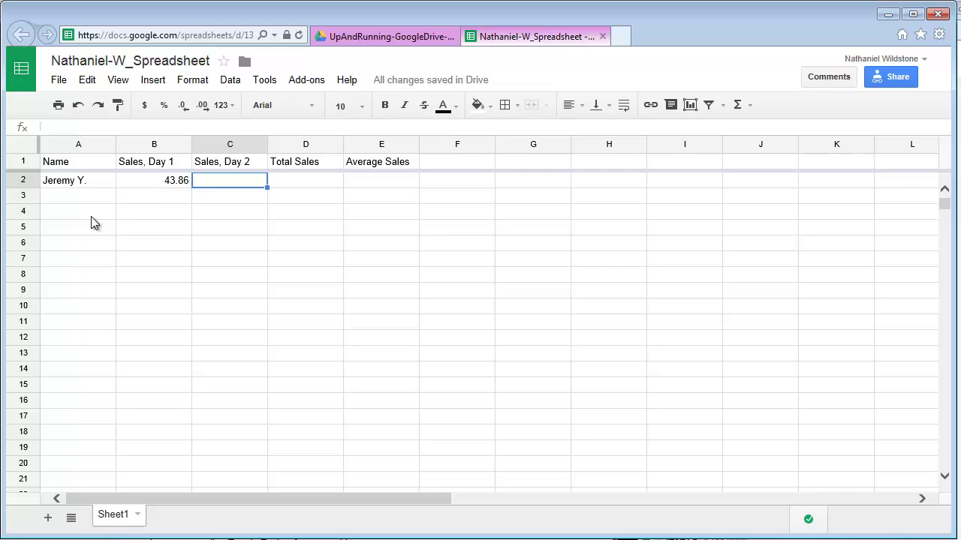
{"action": "type", "text": "62.21"}
{"action": "key", "text": "Tab"}
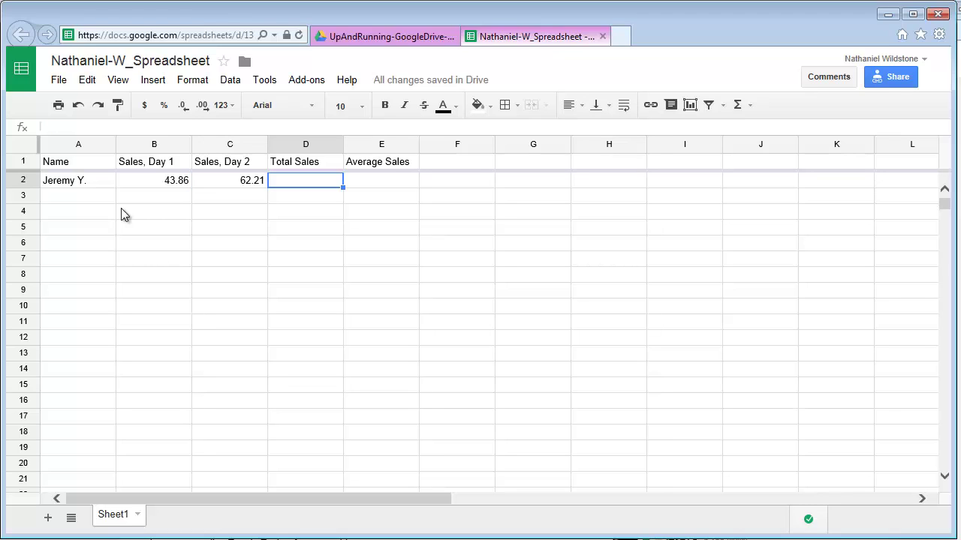
Calculate the salesperson's Total Sales in D2 with the formula =B2+C2
{"action": "left_click", "coordinate": [154, 180]}
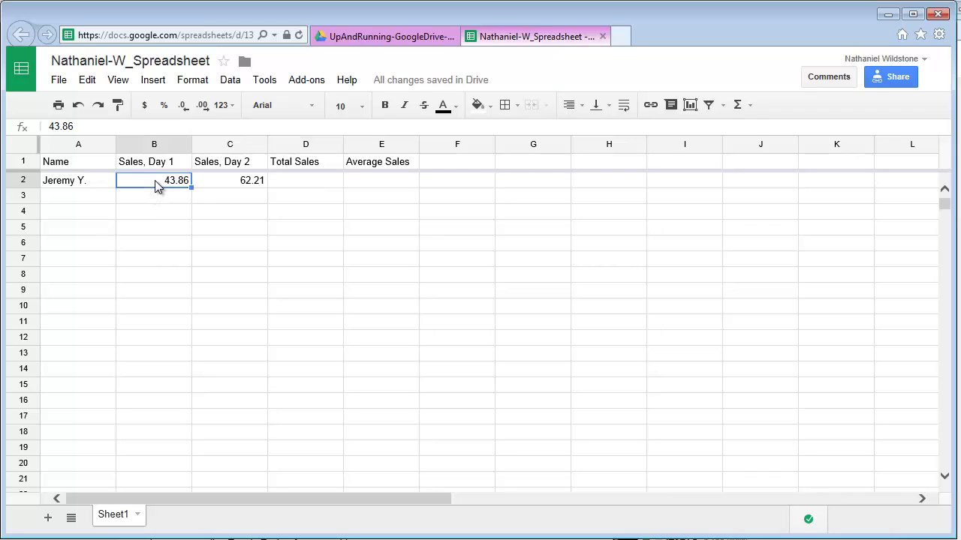
{"action": "left_click", "coordinate": [229, 183]}
{"action": "left_click", "coordinate": [324, 186]}
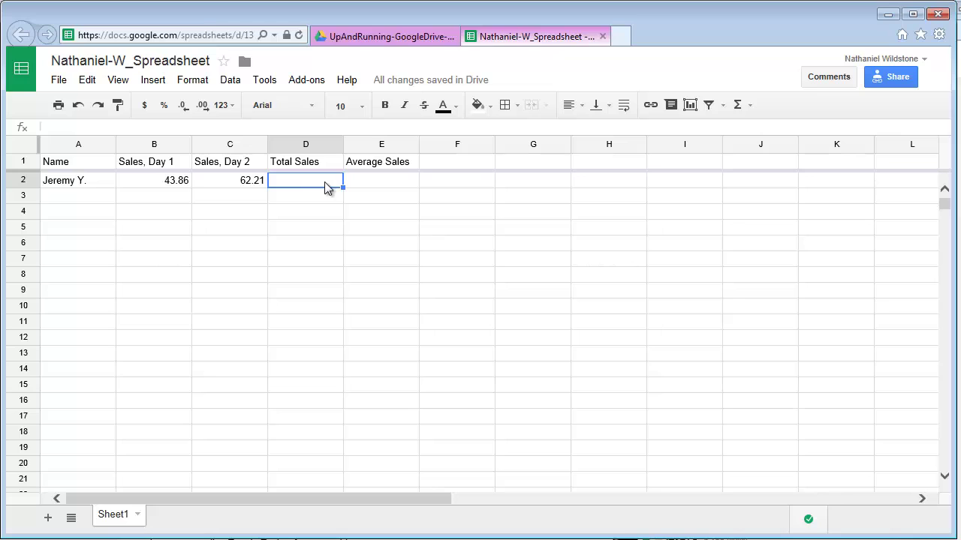
{"action": "type", "text": "="}
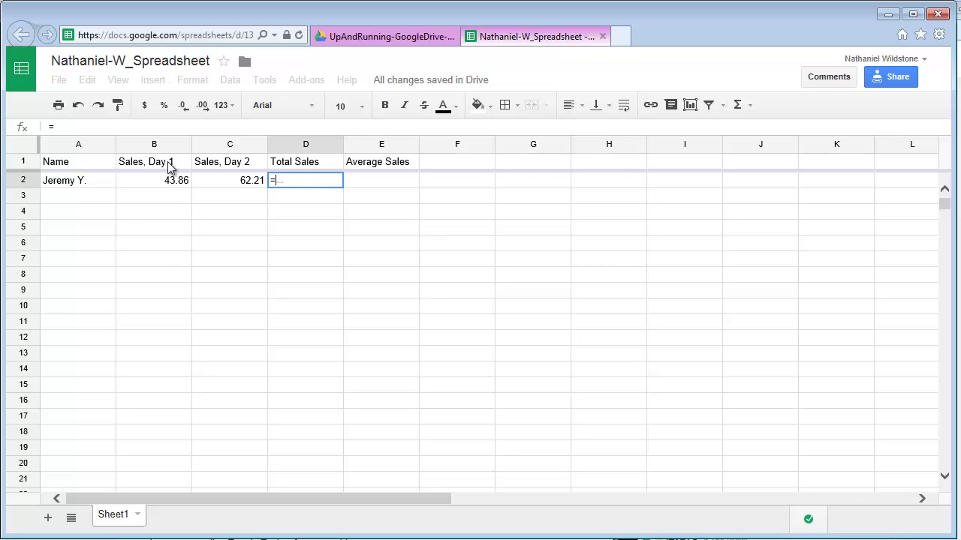
{"action": "left_click", "coordinate": [178, 186]}
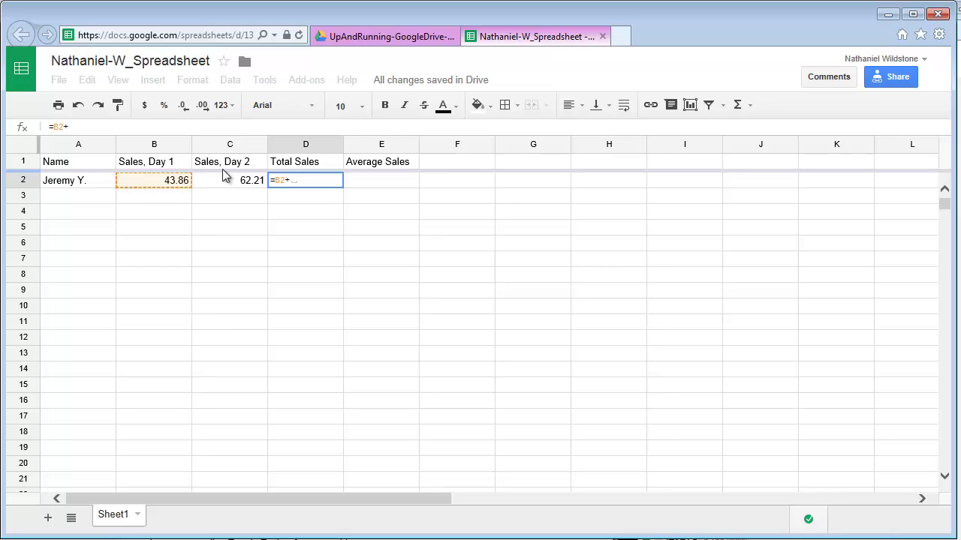
{"action": "type", "text": "+"}
{"action": "left_click", "coordinate": [244, 186]}
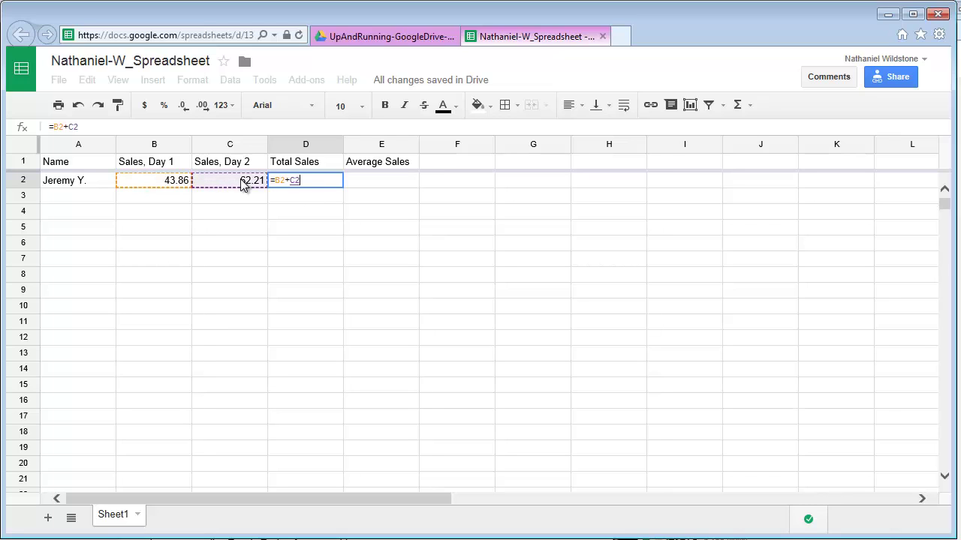
{"action": "key", "text": "Return"}
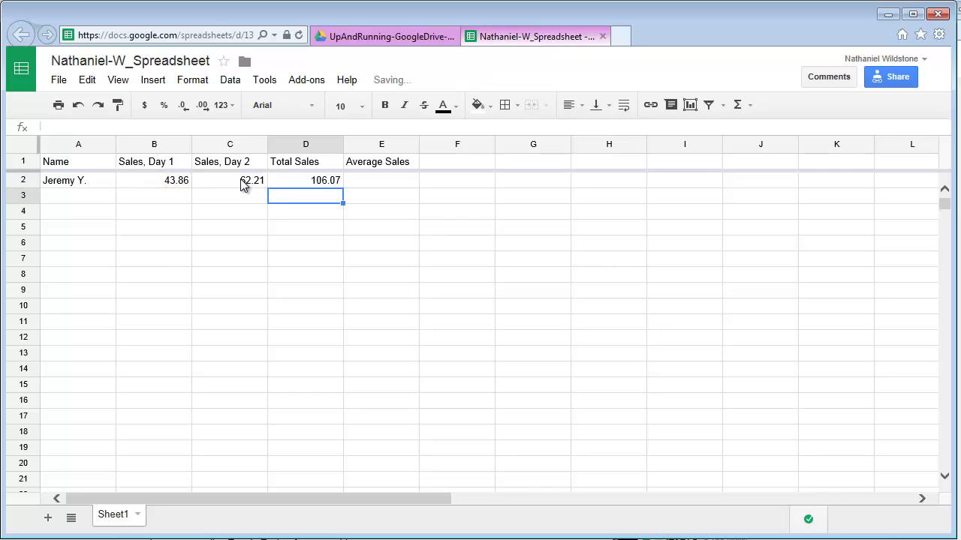
Fill row 3 with the second salesperson's name in A3, 52.39 for Sales, Day 1 and 92.64 for Sales, Day 2
{"action": "left_click", "coordinate": [66, 197]}
{"action": "type", "text": "Au"}
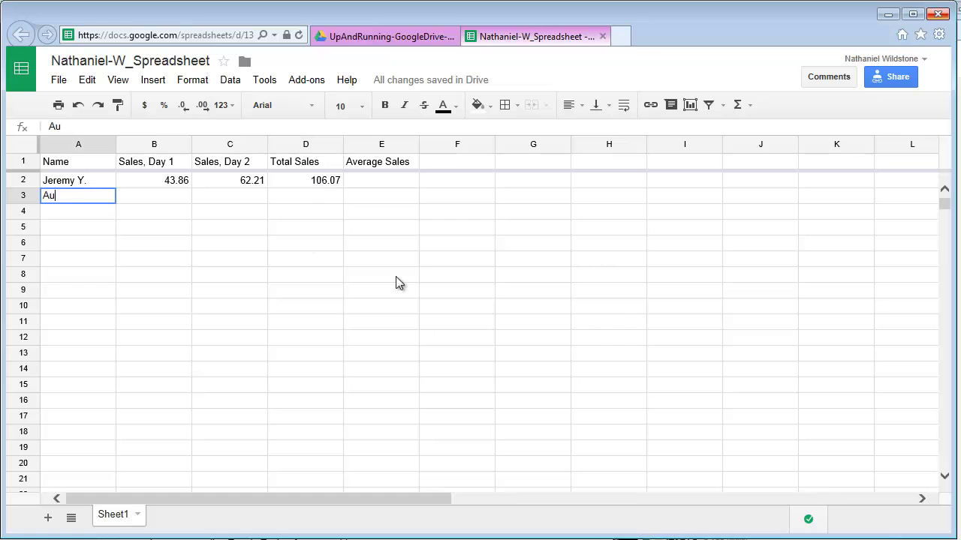
{"action": "type", "text": "brae W."}
{"action": "key", "text": "Tab"}
{"action": "type", "text": "52.39"}
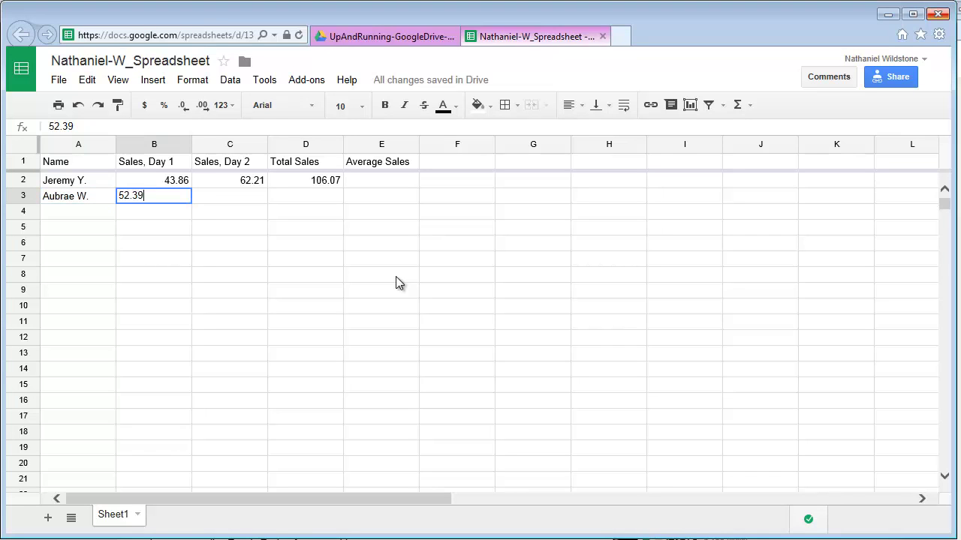
{"action": "key", "text": "Tab"}
{"action": "type", "text": "92.64"}
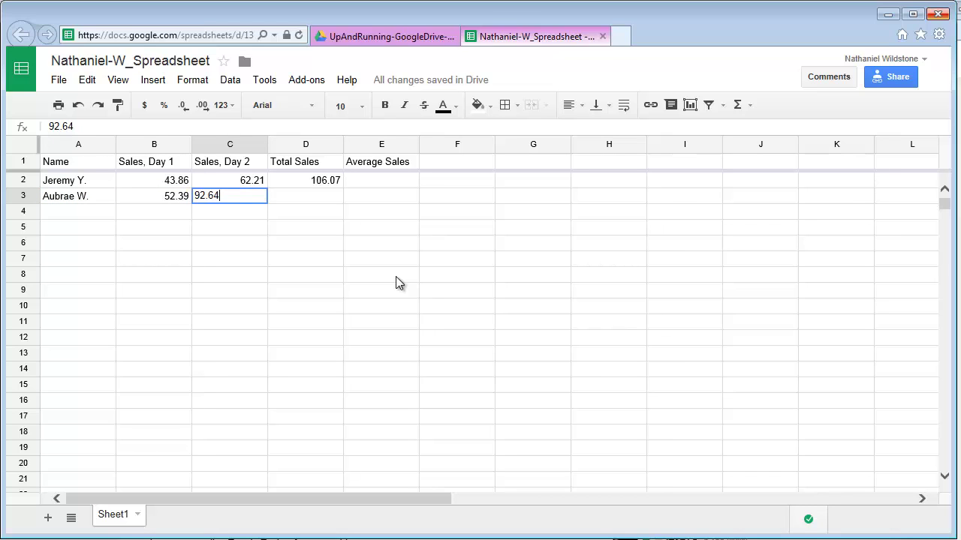
{"action": "key", "text": "Tab"}
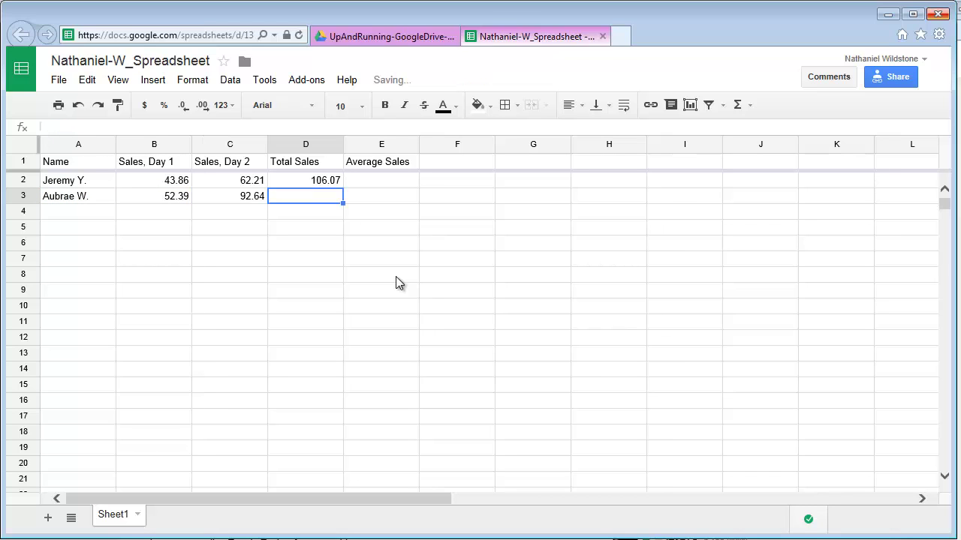
Copy the Total Sales formula from D2 down to D3 and check which row 3 cells it adds
{"action": "left_click", "coordinate": [322, 184]}
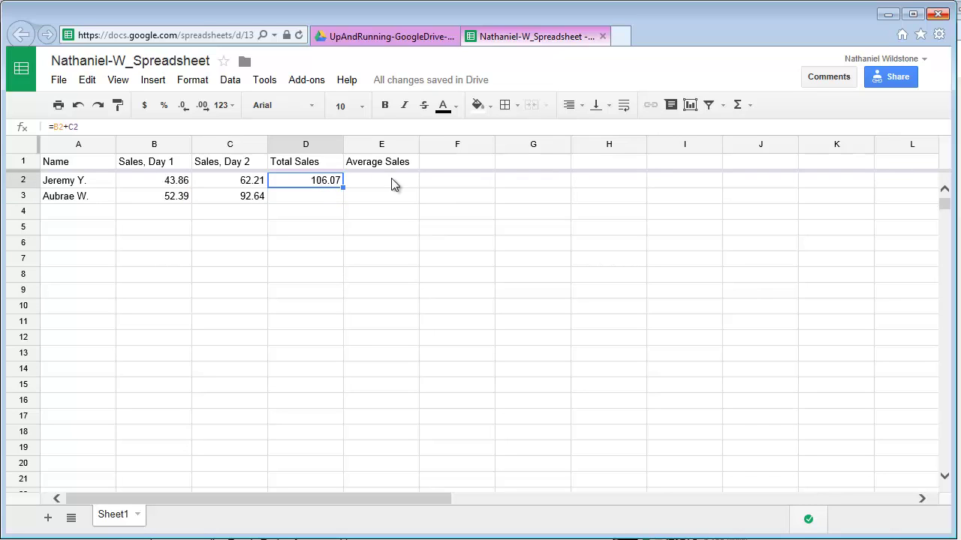
{"action": "left_click", "coordinate": [427, 174]}
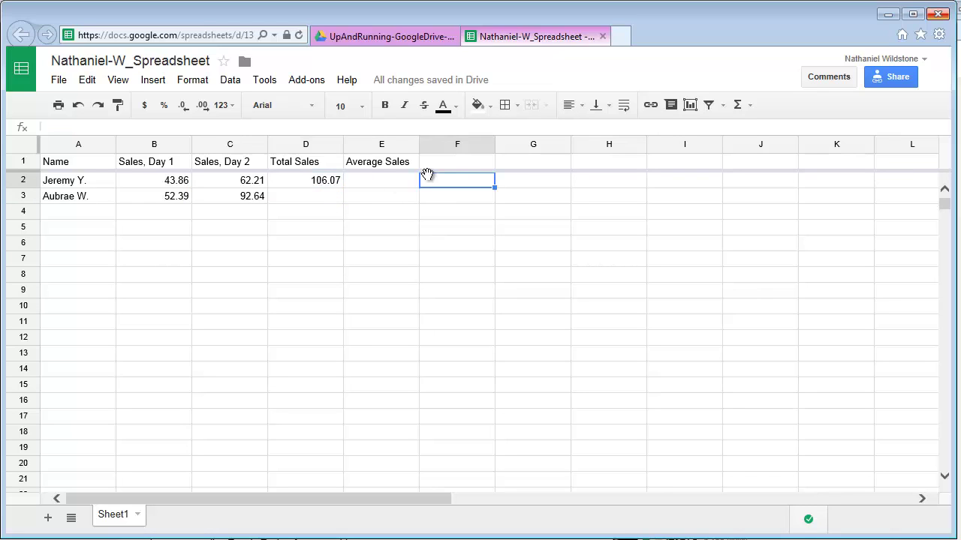
{"action": "left_click", "coordinate": [342, 187]}
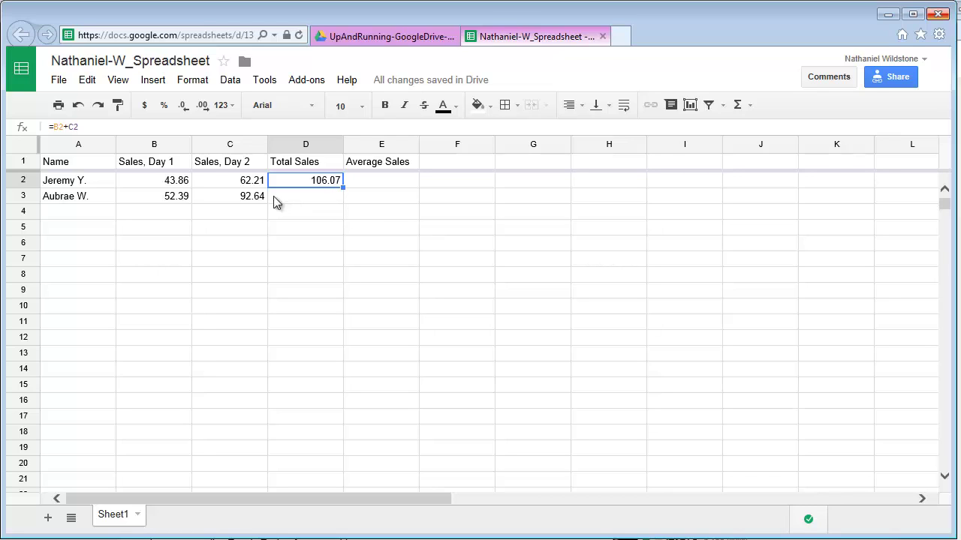
{"action": "left_click", "coordinate": [167, 183]}
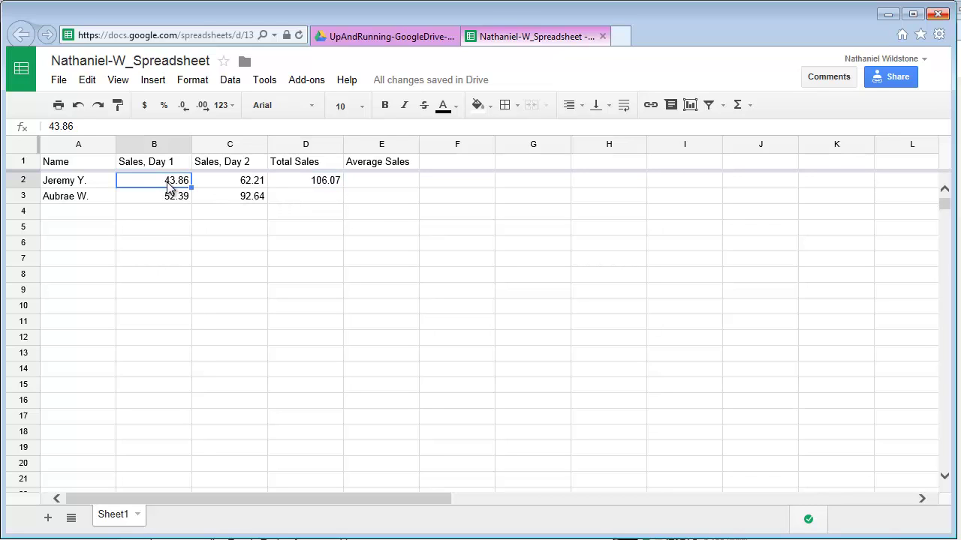
{"action": "left_click", "coordinate": [222, 184]}
{"action": "left_click", "coordinate": [335, 189]}
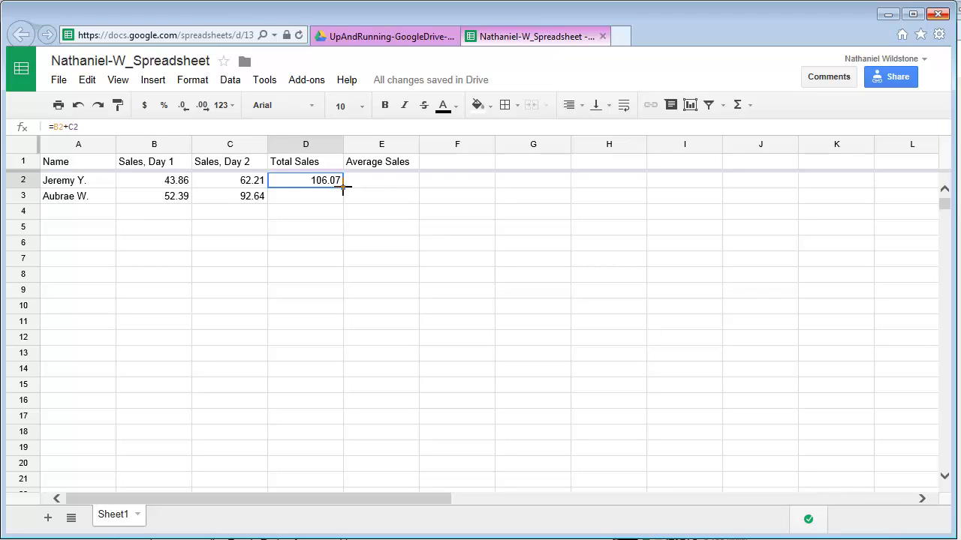
{"action": "left_click_drag", "start_coordinate": [342, 188], "coordinate": [342, 201]}
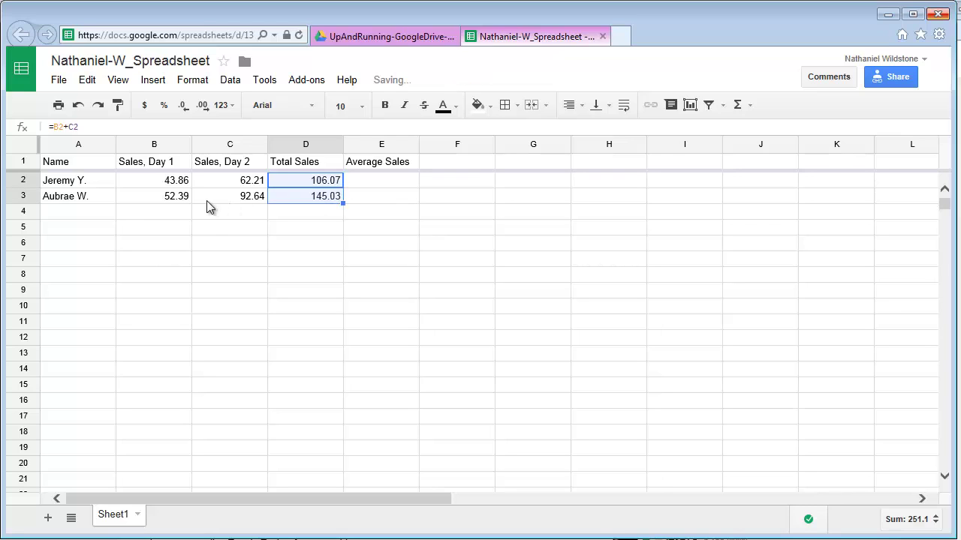
{"action": "left_click", "coordinate": [178, 201]}
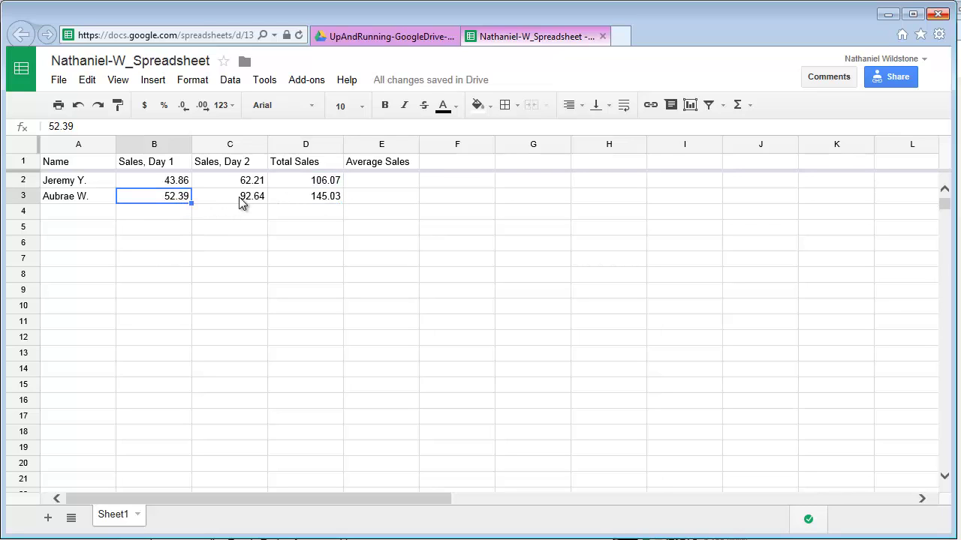
{"action": "left_click", "coordinate": [242, 203]}
{"action": "left_click", "coordinate": [313, 199]}
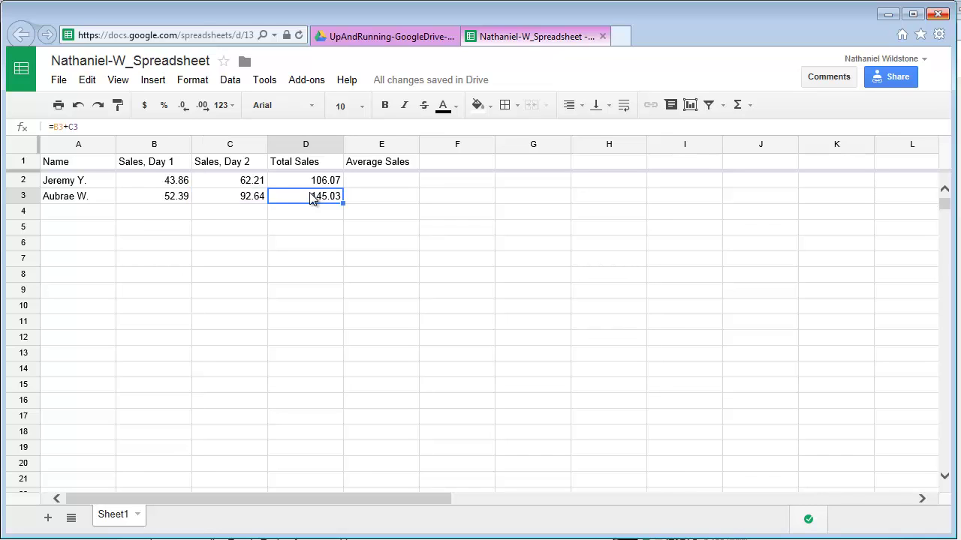
{"action": "key", "text": "Up"}
{"action": "key", "text": "Down"}
Fill row 4 with the third salesperson's name in A4, 49.62 for Sales, Day 1 and 72.28 for Sales, Day 2
{"action": "left_click", "coordinate": [61, 211]}
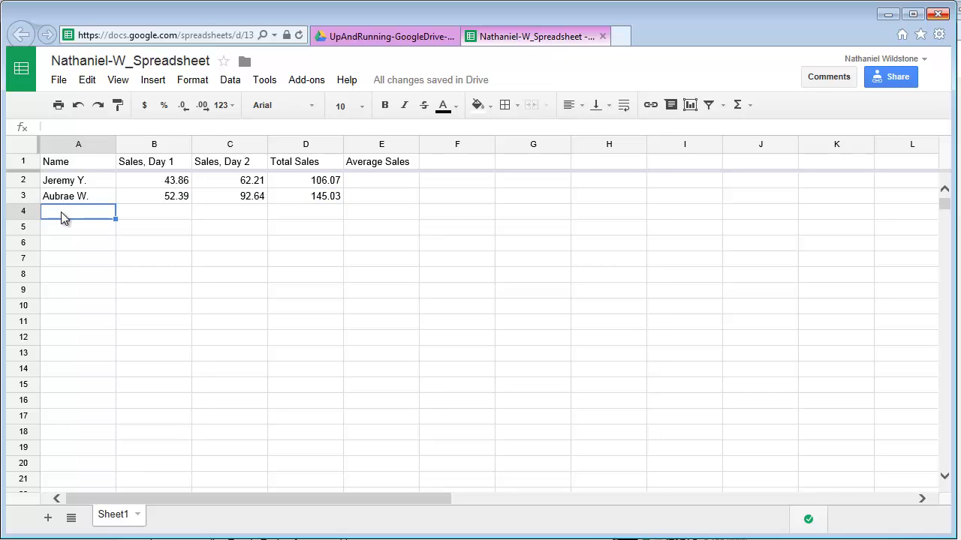
{"action": "type", "text": "Brian H."}
{"action": "key", "text": "Tab"}
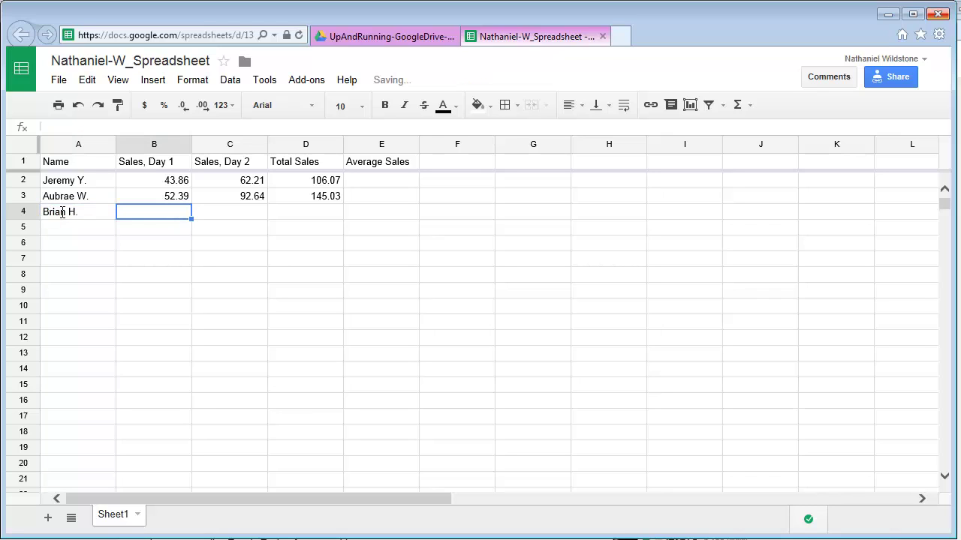
{"action": "type", "text": "49."}
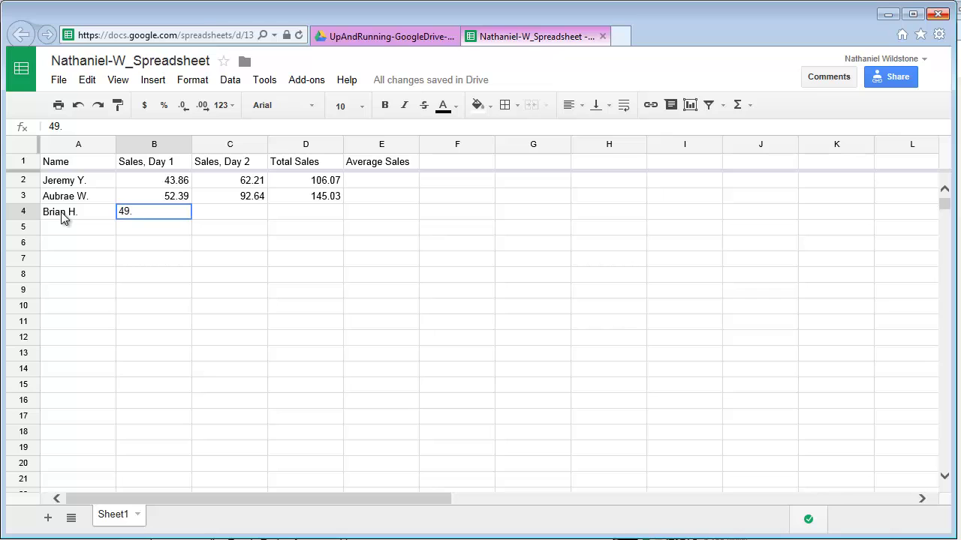
{"action": "type", "text": "62"}
{"action": "key", "text": "Tab"}
{"action": "type", "text": "72.28"}
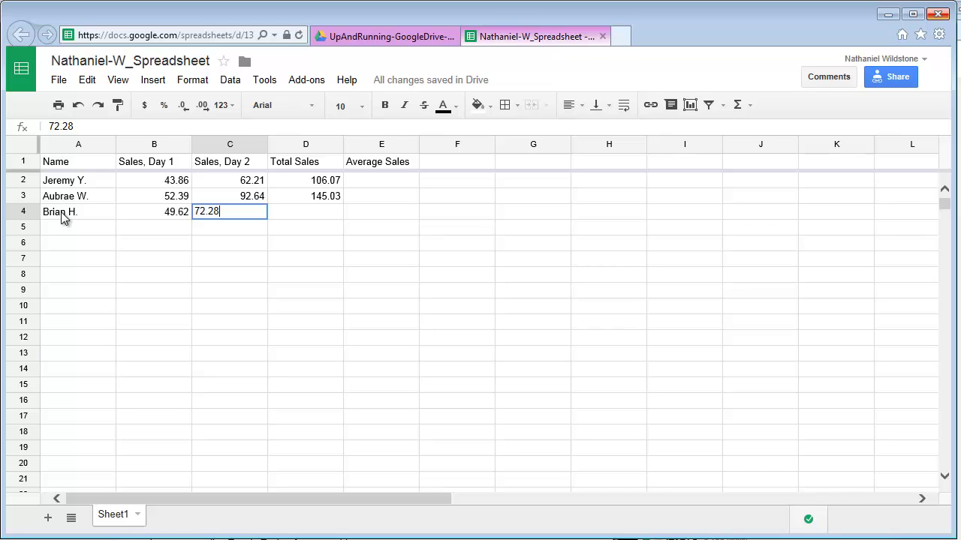
{"action": "key", "text": "Tab"}
Extend the Total Sales formula from D3 down to D4 and check the cells it adds
{"action": "left_click", "coordinate": [337, 199]}
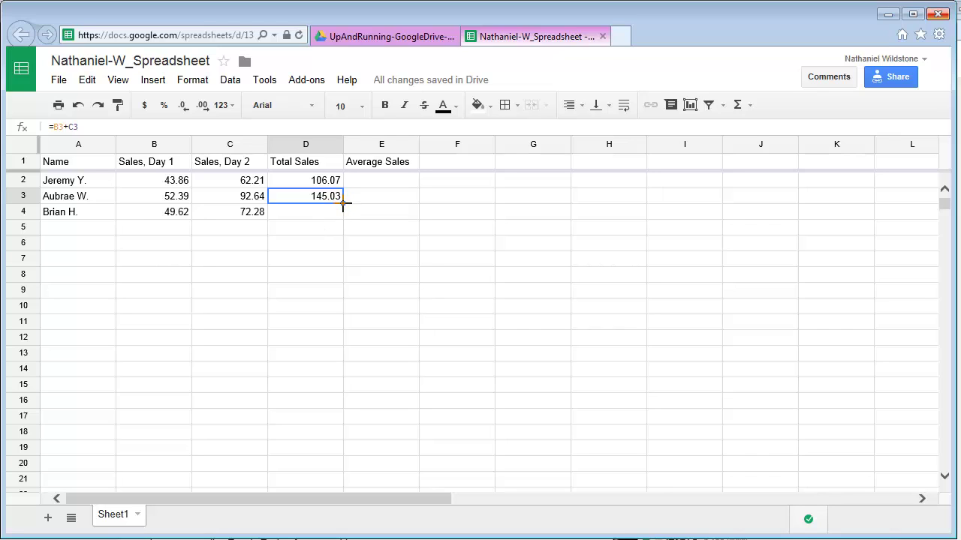
{"action": "left_click_drag", "start_coordinate": [343, 203], "coordinate": [342, 219]}
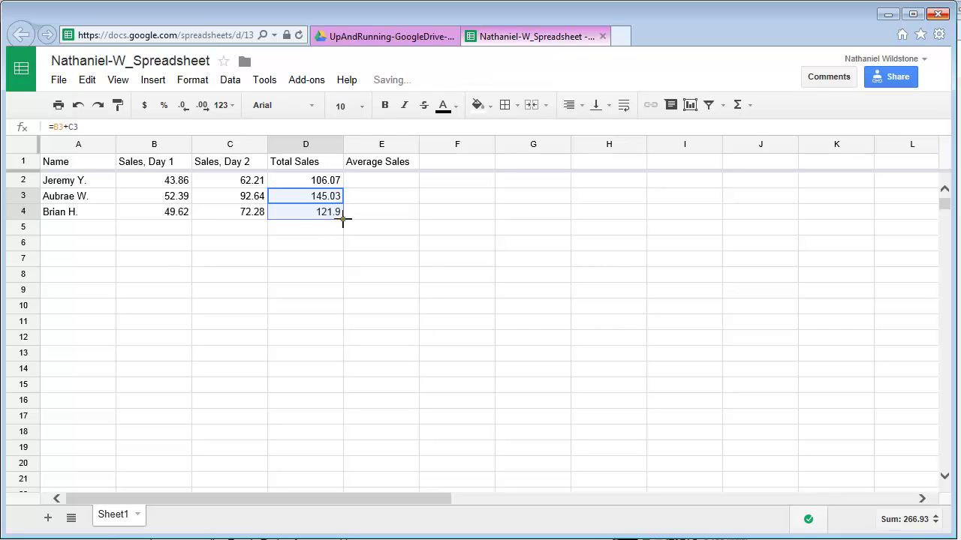
{"action": "left_click", "coordinate": [279, 213]}
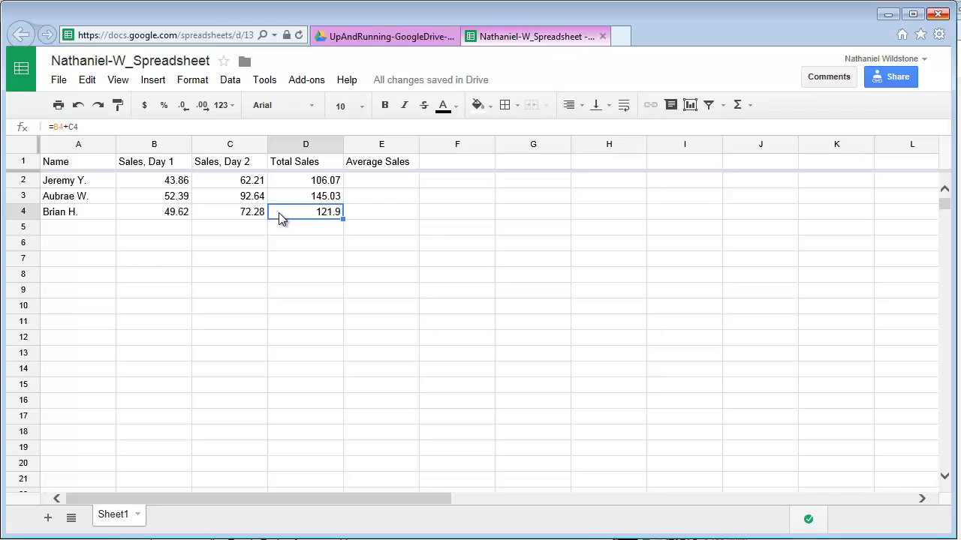
{"action": "key", "text": "Left"}
{"action": "key", "text": "Left"}
{"action": "key", "text": "Right"}
{"action": "key", "text": "Right"}
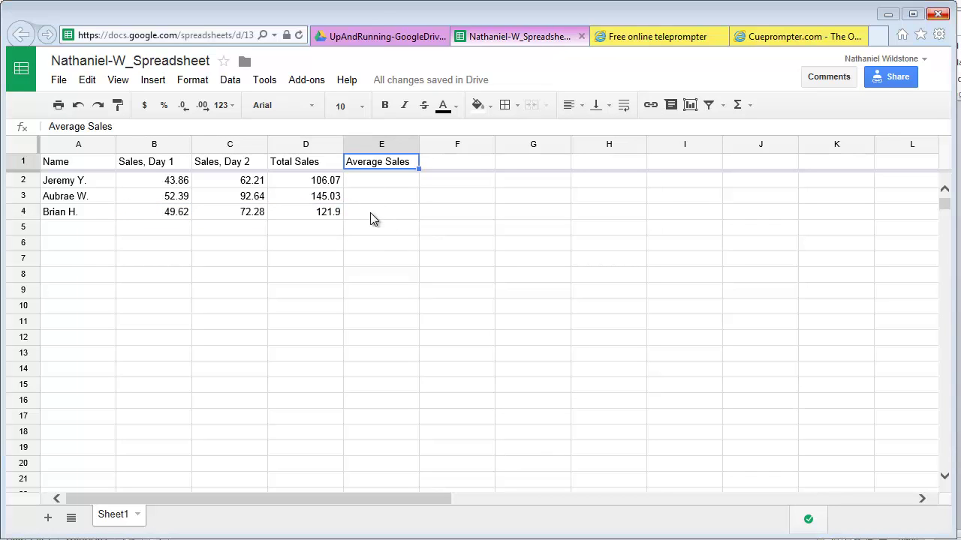
Calculate the first salesperson's Average Sales in E2 with the function =AVERAGE(B2:C2)
{"action": "left_click", "coordinate": [370, 214]}
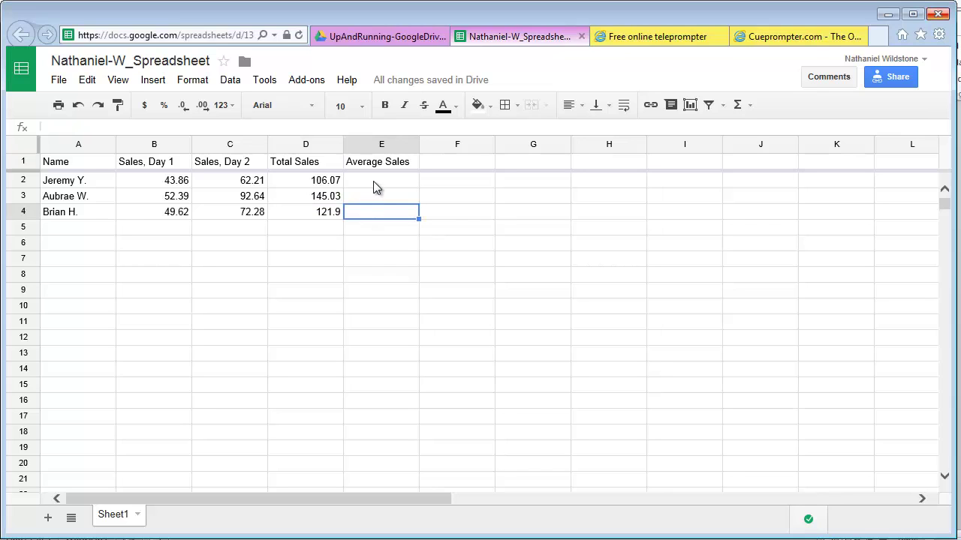
{"action": "left_click", "coordinate": [377, 184]}
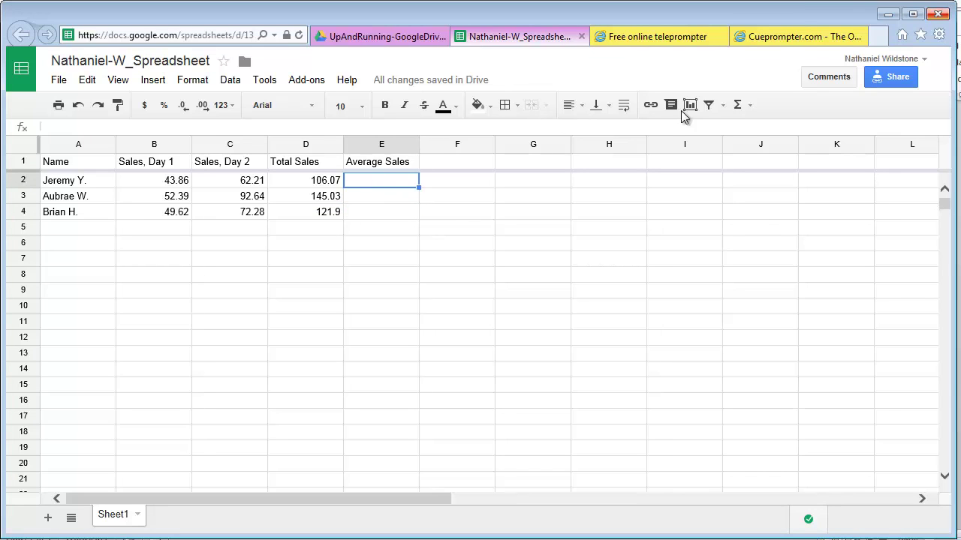
{"action": "left_click", "coordinate": [738, 106]}
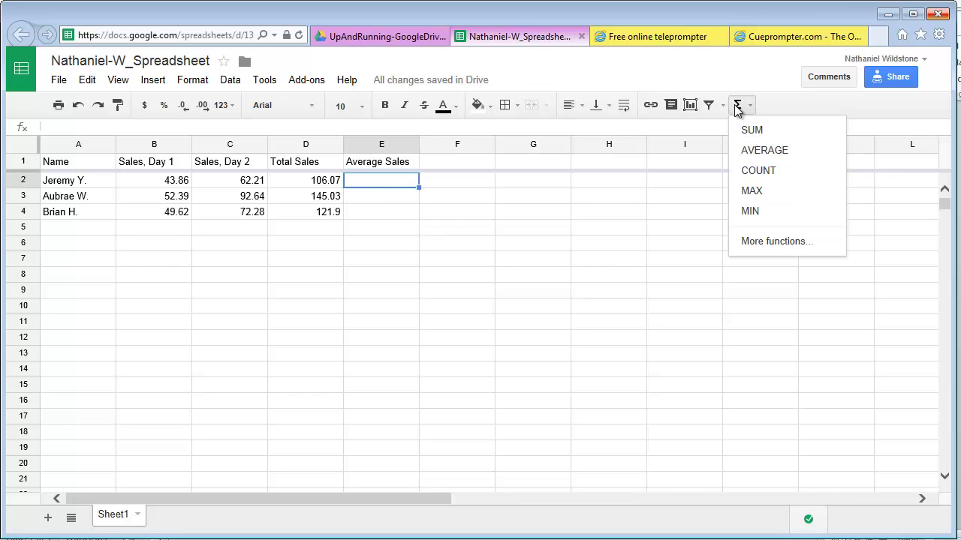
{"action": "left_click", "coordinate": [749, 153]}
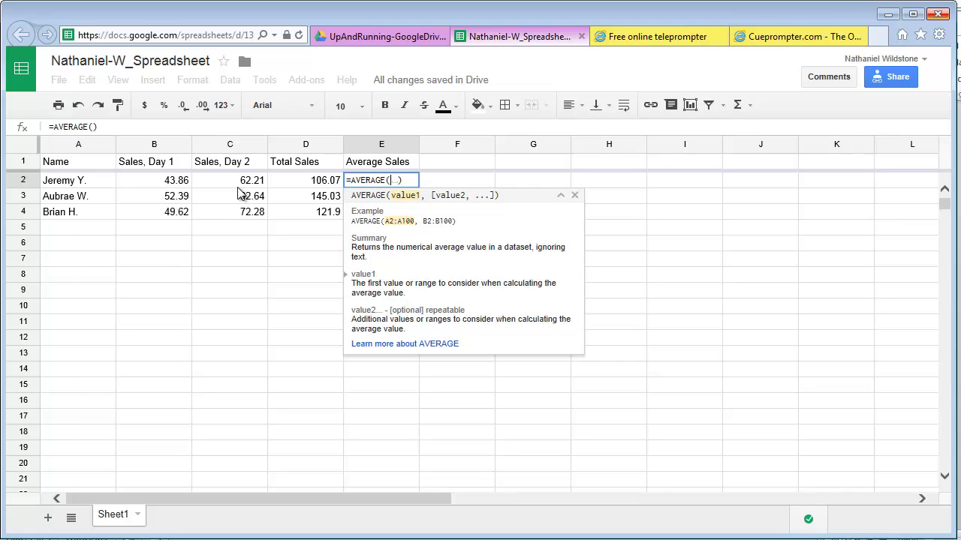
{"action": "left_click", "coordinate": [172, 185]}
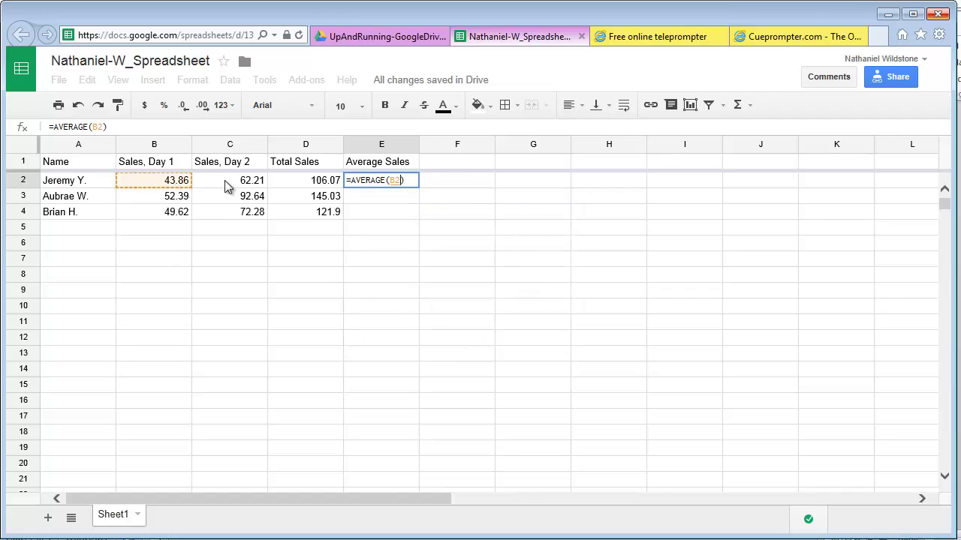
{"action": "left_click", "coordinate": [235, 186]}
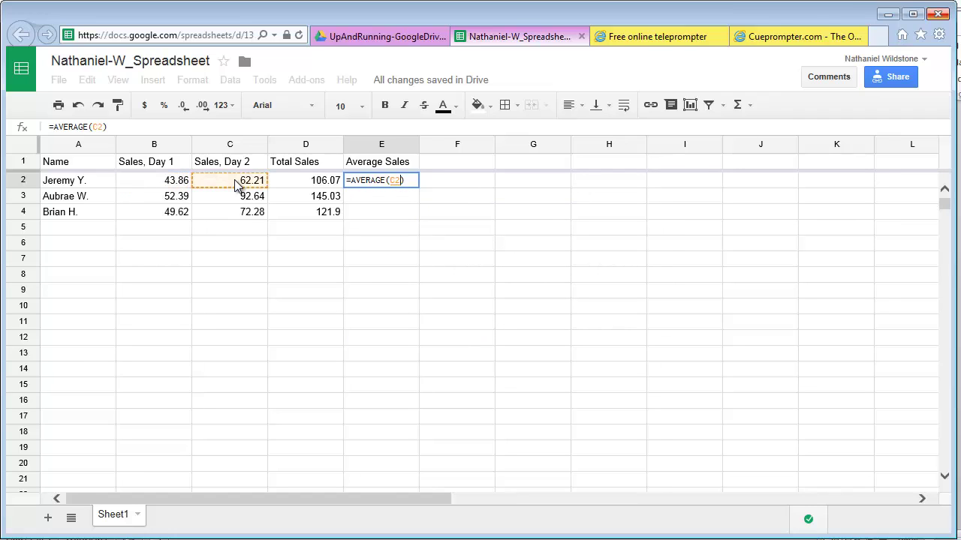
{"action": "left_click", "coordinate": [177, 182]}
{"action": "left_click_drag", "start_coordinate": [194, 179], "coordinate": [211, 181]}
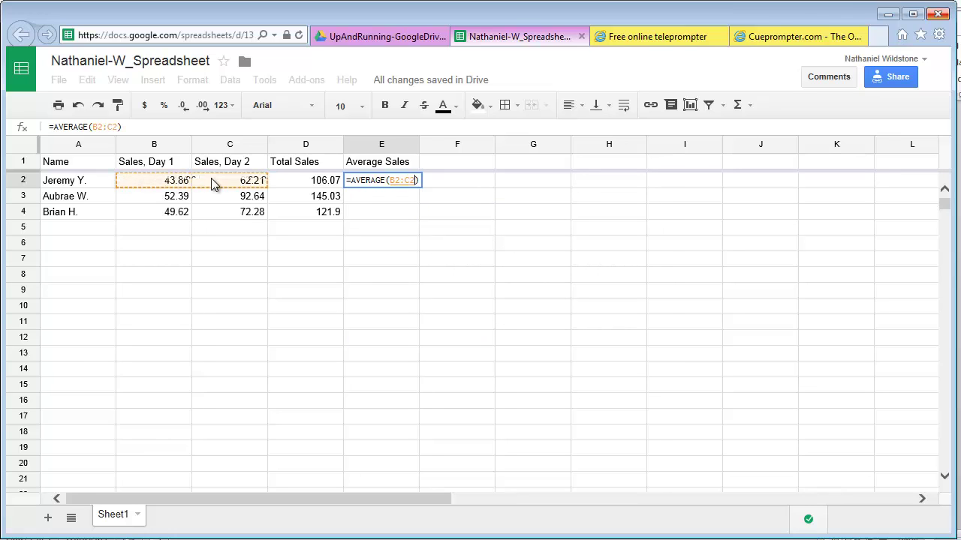
{"action": "key", "text": "Return"}
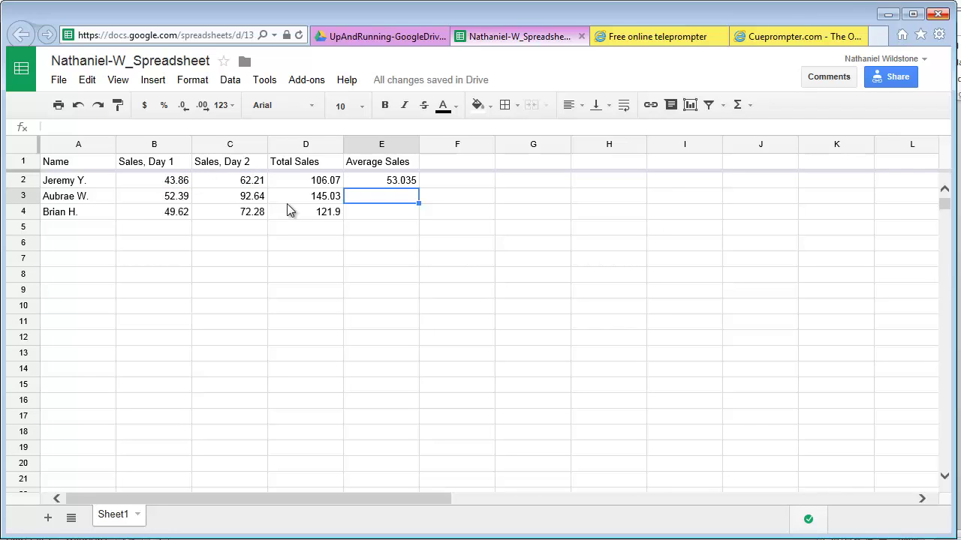
Copy the AVERAGE formula from E2 down to E3 and E4
{"action": "left_click", "coordinate": [415, 186]}
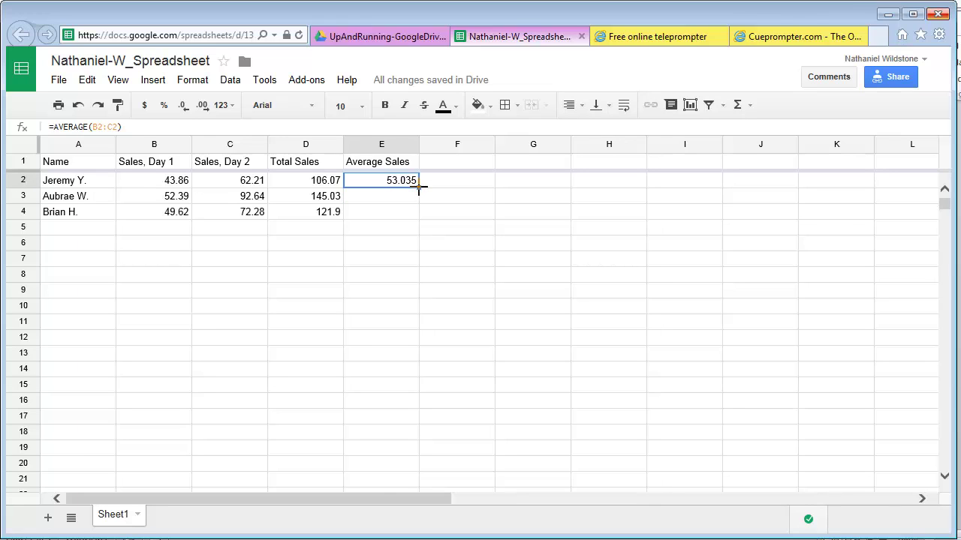
{"action": "left_click_drag", "start_coordinate": [418, 187], "coordinate": [420, 217]}
{"action": "left_click", "coordinate": [447, 200]}
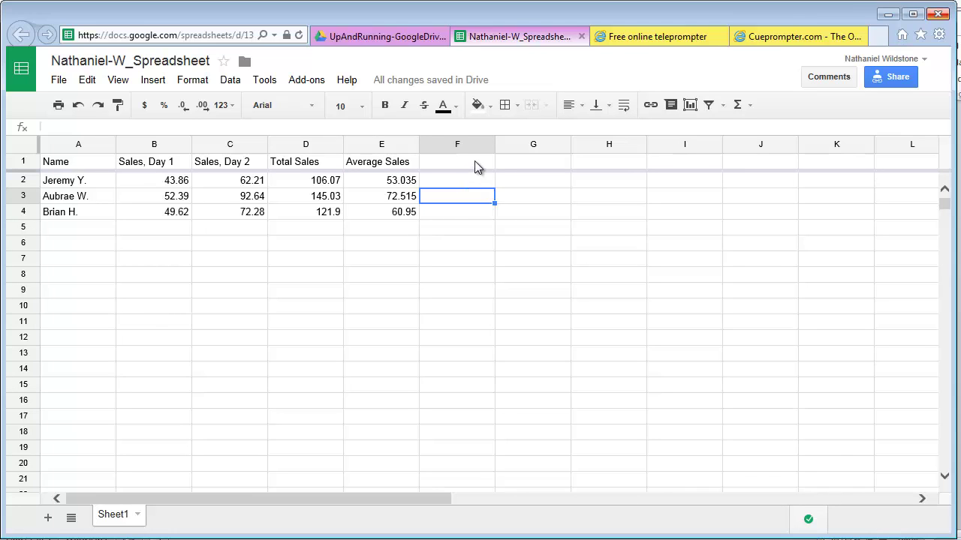
Change the Average Sales header in E1 to Average Daily
{"action": "left_click", "coordinate": [402, 161]}
{"action": "double_click", "coordinate": [401, 161]}
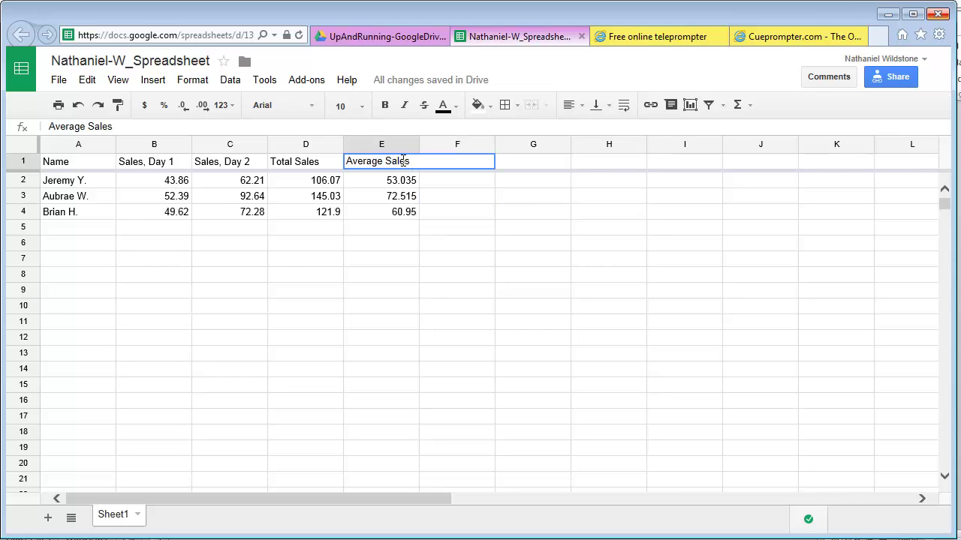
{"action": "key", "text": "BackSpace"}
{"action": "key", "text": "BackSpace"}
{"action": "key", "text": "BackSpace"}
{"action": "key", "text": "BackSpace"}
{"action": "key", "text": "BackSpace"}
{"action": "type", "text": "Daily"}
{"action": "key", "text": "Tab"}
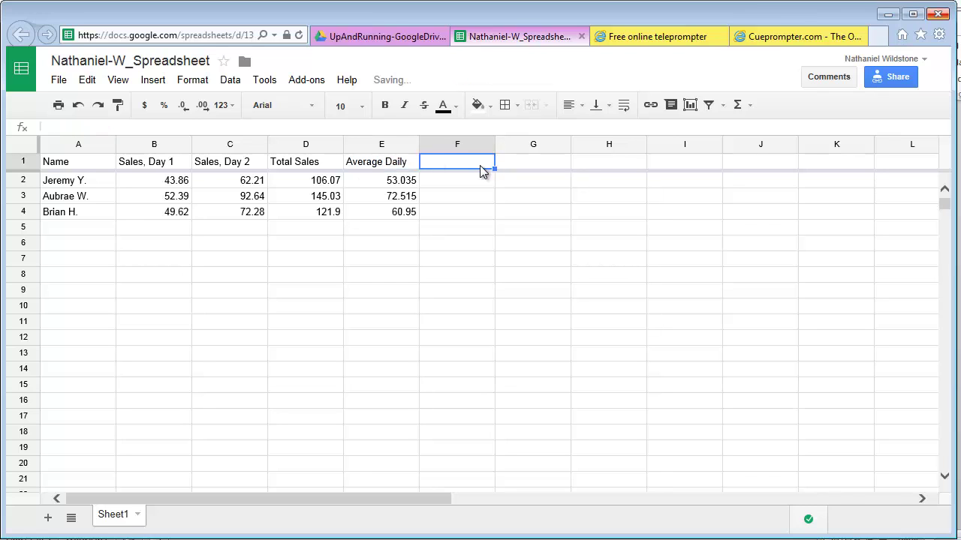
Enter the header Group Average in F1
{"action": "type", "text": "Group"}
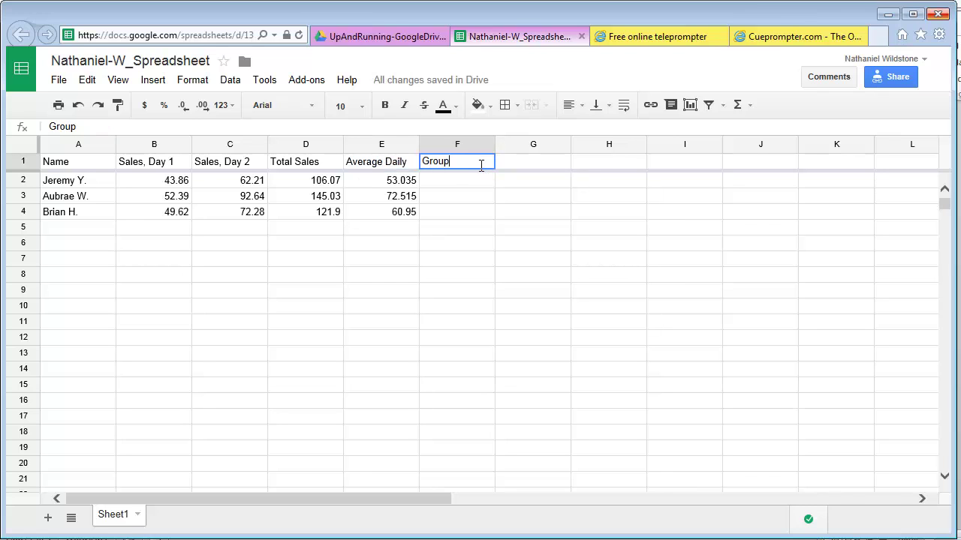
{"action": "type", "text": " Average"}
{"action": "key", "text": "Tab"}
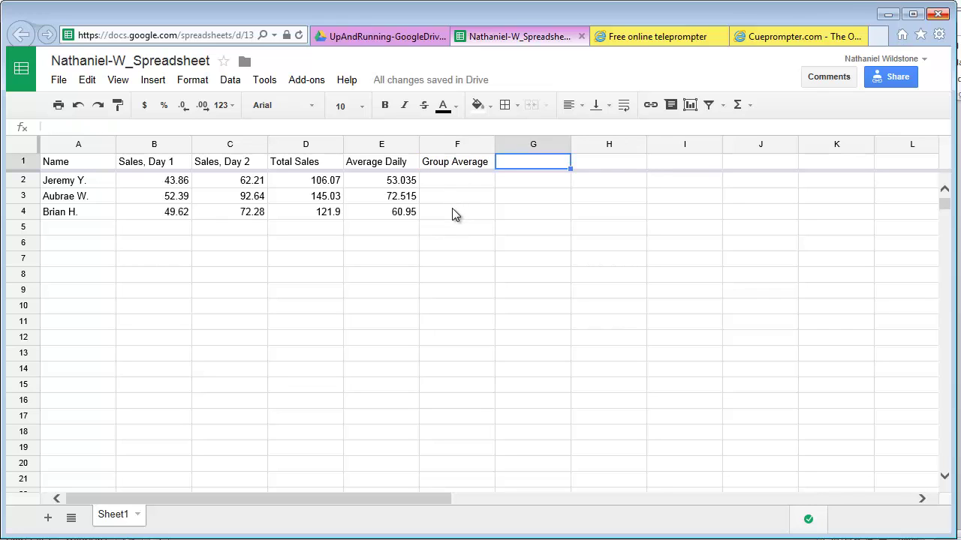
Calculate the group average of Total Sales in F4 with the function =AVERAGE(D2:D4)
{"action": "left_click", "coordinate": [453, 212]}
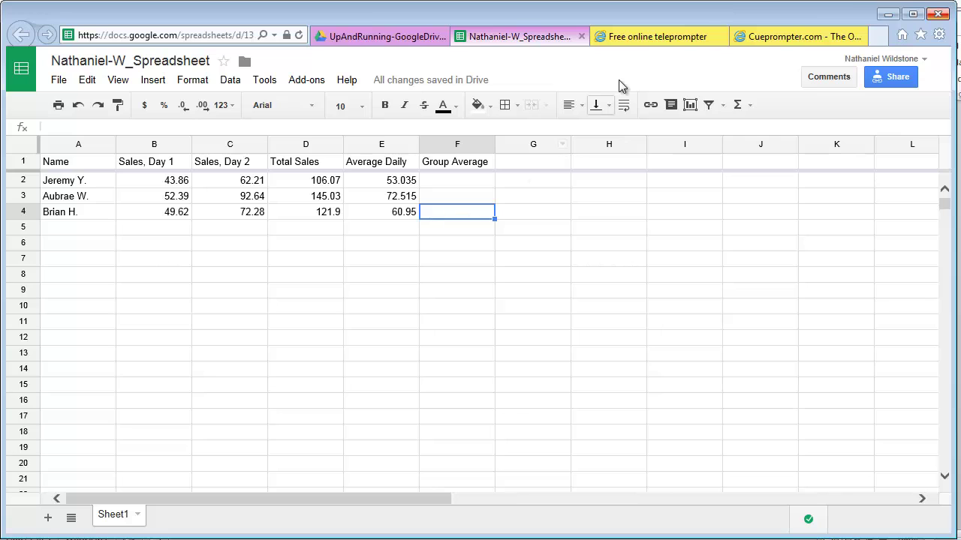
{"action": "left_click", "coordinate": [738, 106]}
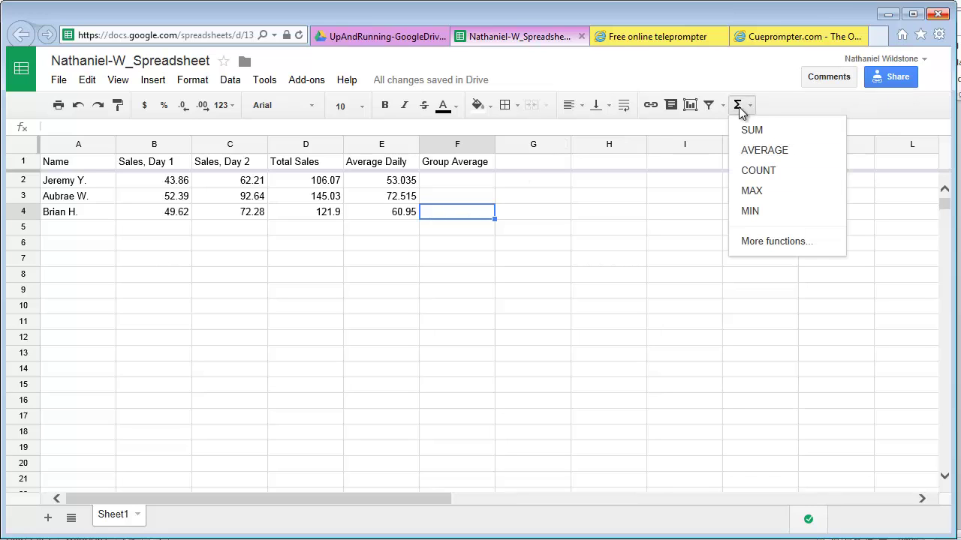
{"action": "left_click", "coordinate": [764, 151]}
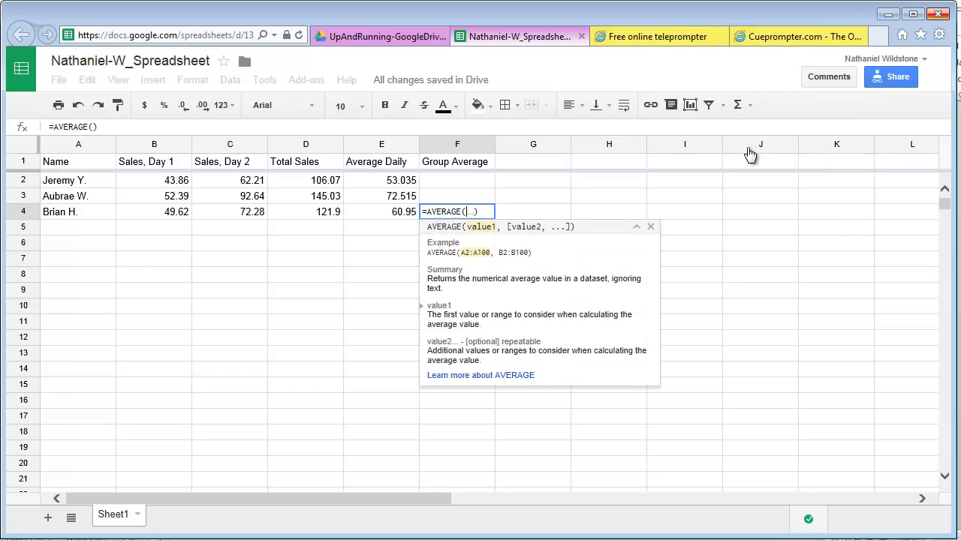
{"action": "left_click_drag", "start_coordinate": [400, 182], "coordinate": [400, 197]}
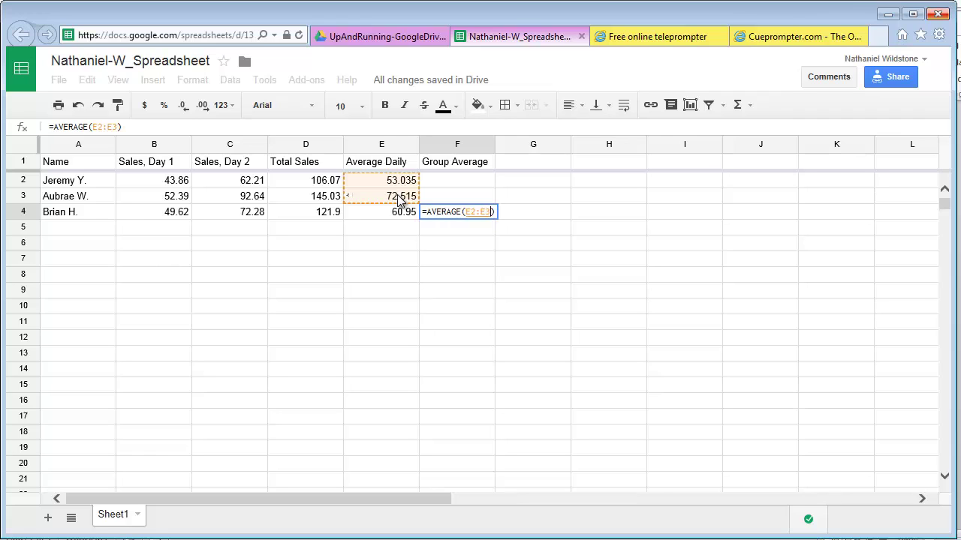
{"action": "left_click", "coordinate": [321, 184]}
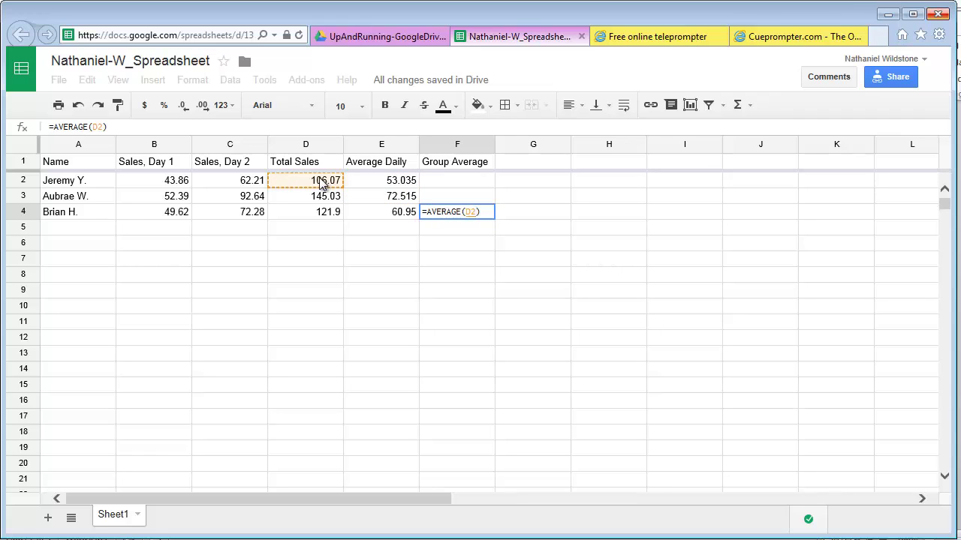
{"action": "left_click_drag", "start_coordinate": [322, 184], "coordinate": [325, 212]}
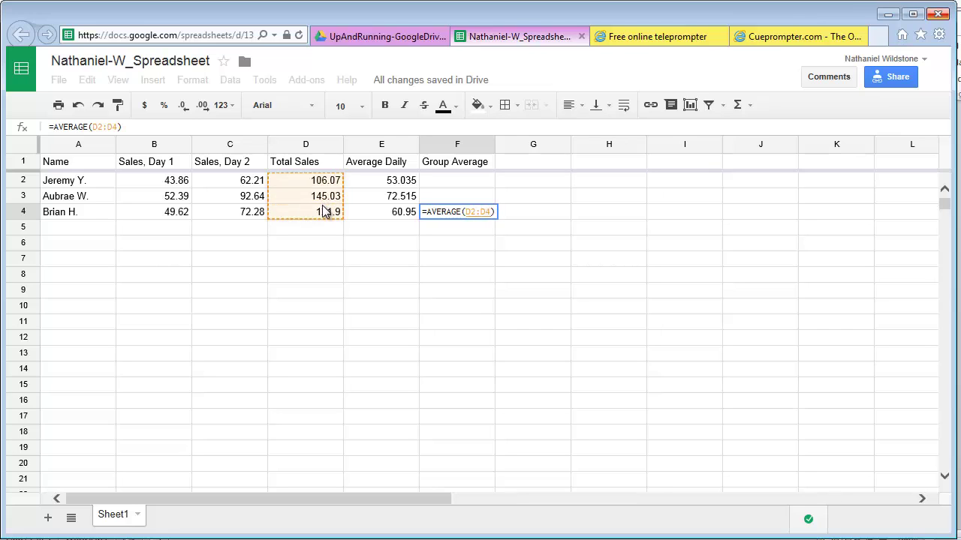
{"action": "key", "text": "Return"}
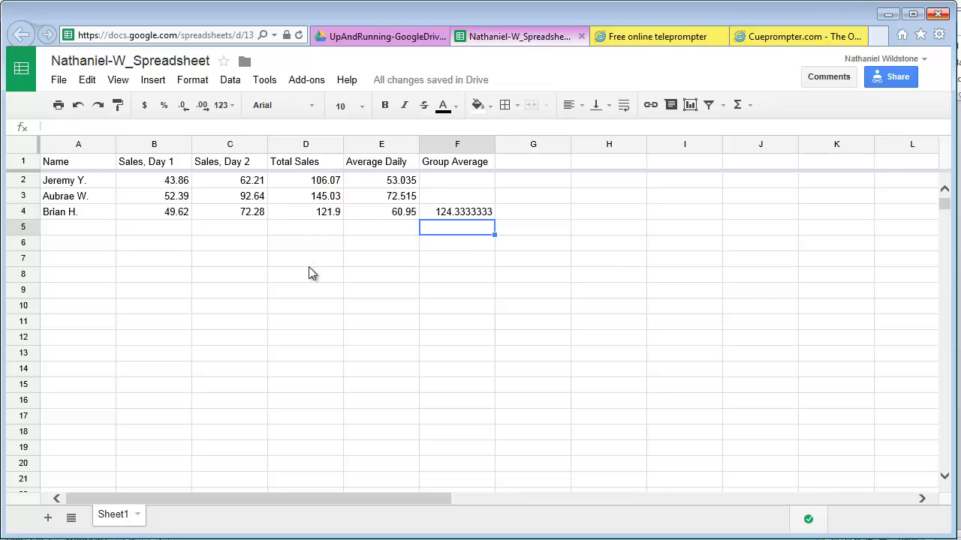
Set the Day 1 sales value in B2 to 53.86 and check the dependent formulas in F4, E2 and D2
{"action": "left_click", "coordinate": [172, 185]}
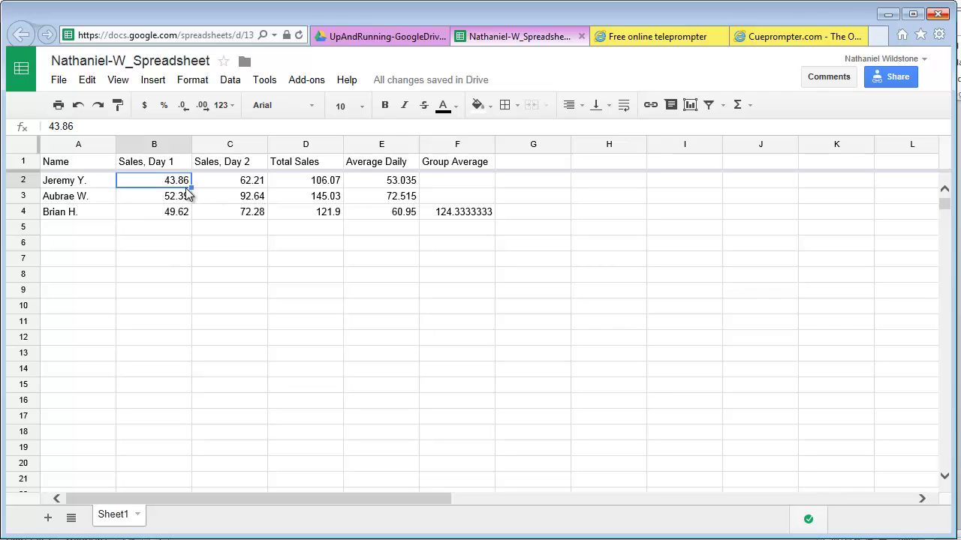
{"action": "double_click", "coordinate": [172, 181]}
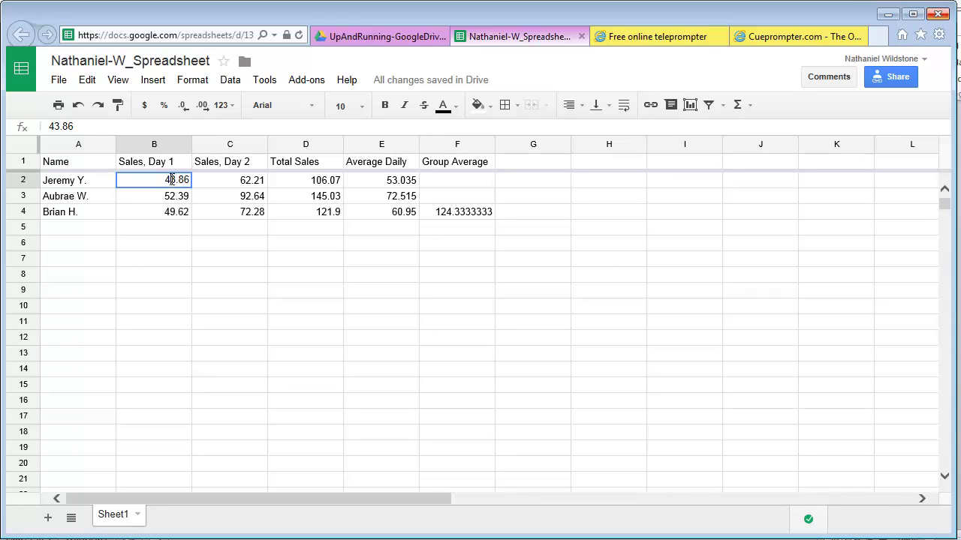
{"action": "key", "text": "BackSpace"}
{"action": "type", "text": "5"}
{"action": "key", "text": "Tab"}
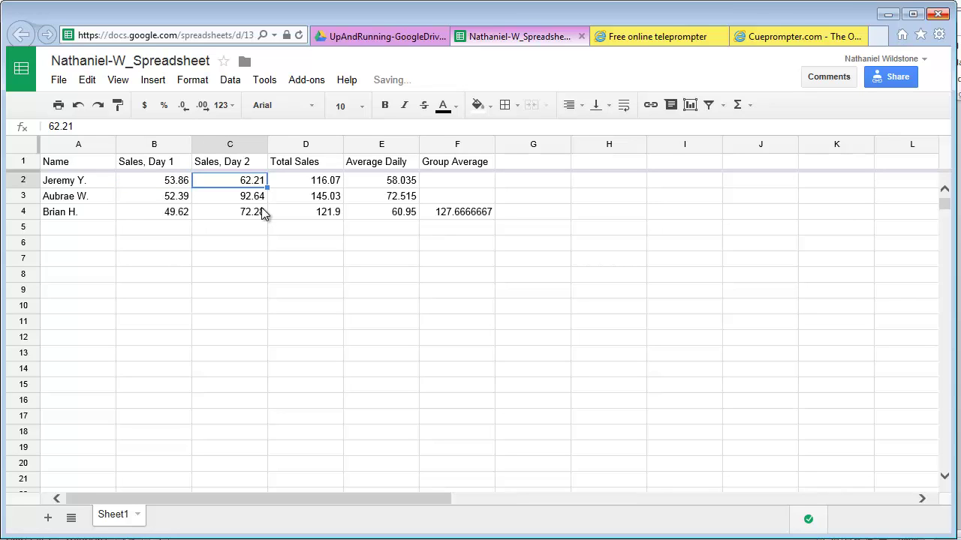
{"action": "left_click", "coordinate": [455, 215]}
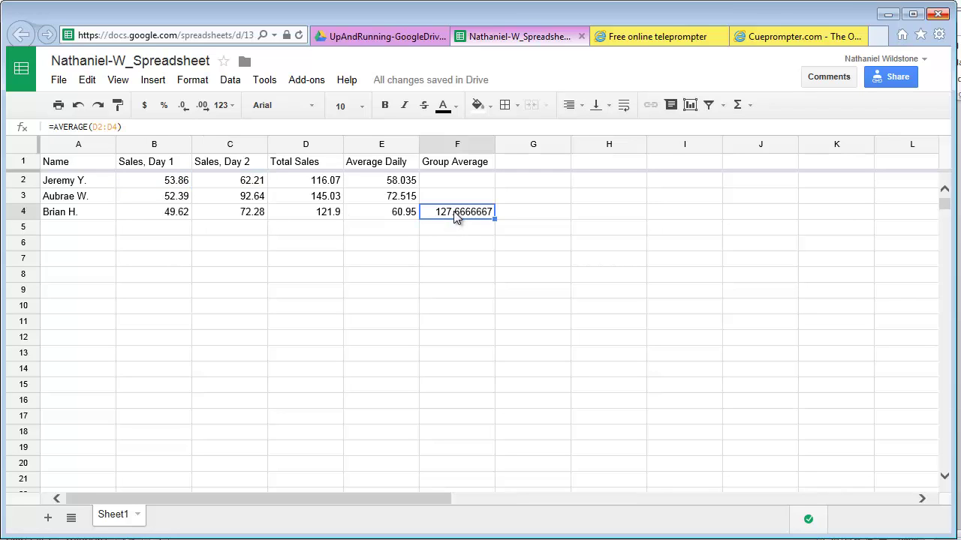
{"action": "left_click", "coordinate": [389, 180]}
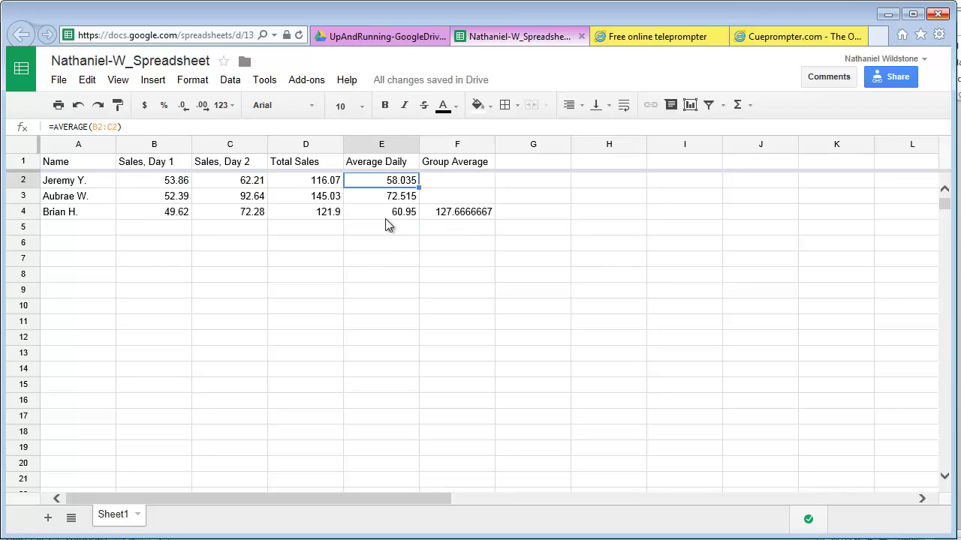
{"action": "left_click", "coordinate": [318, 185]}
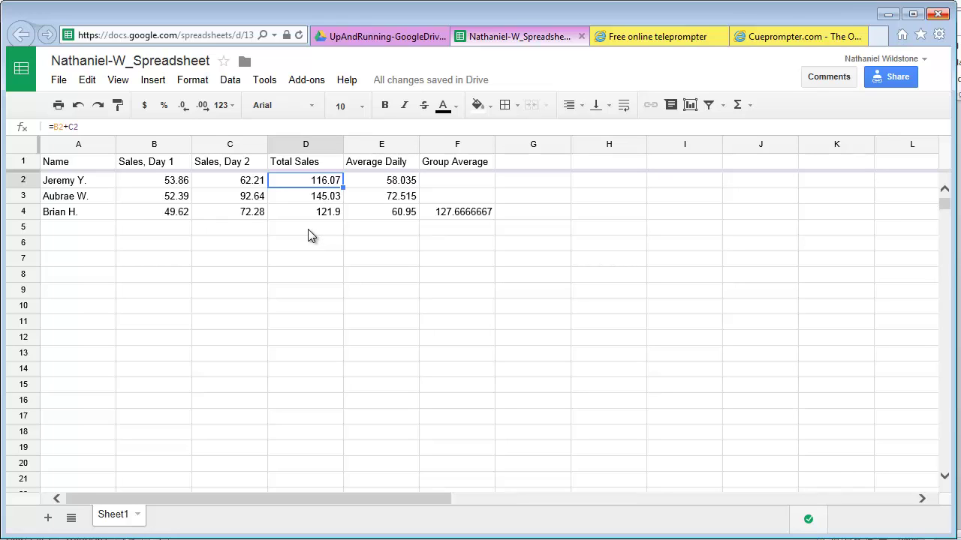
Undo the last change to the Day 1 sales value in B2, and redo it
{"action": "key", "text": "ctrl+z"}
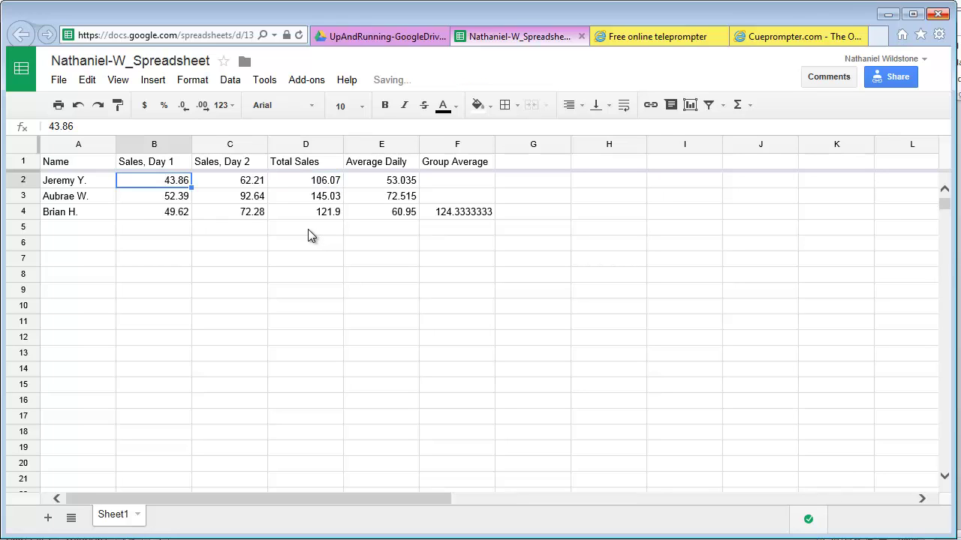
{"action": "left_click", "coordinate": [87, 80]}
{"action": "left_click", "coordinate": [109, 126]}
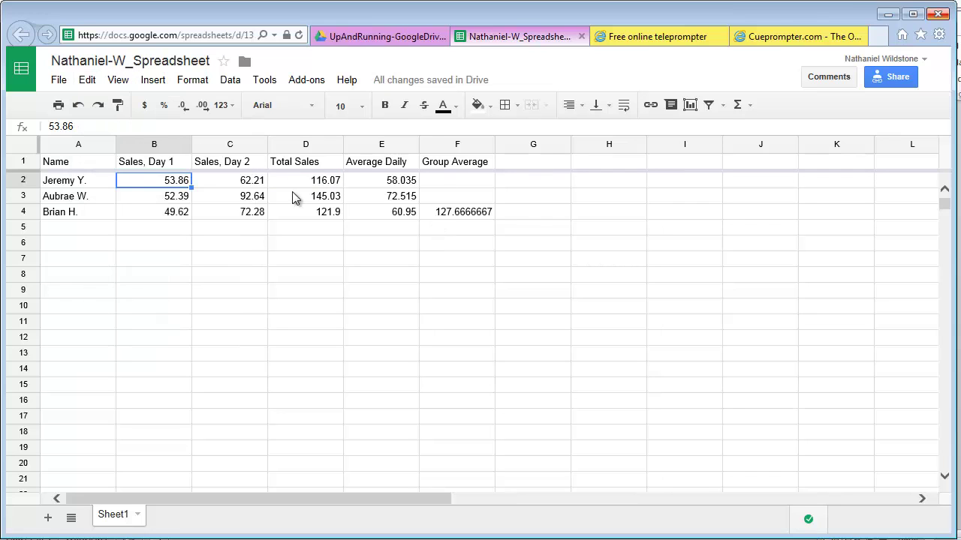
Sort the sheet alphabetically by the names in column A, from A to Z, with A2:F4 selected
{"action": "left_click_drag", "start_coordinate": [87, 183], "coordinate": [453, 212]}
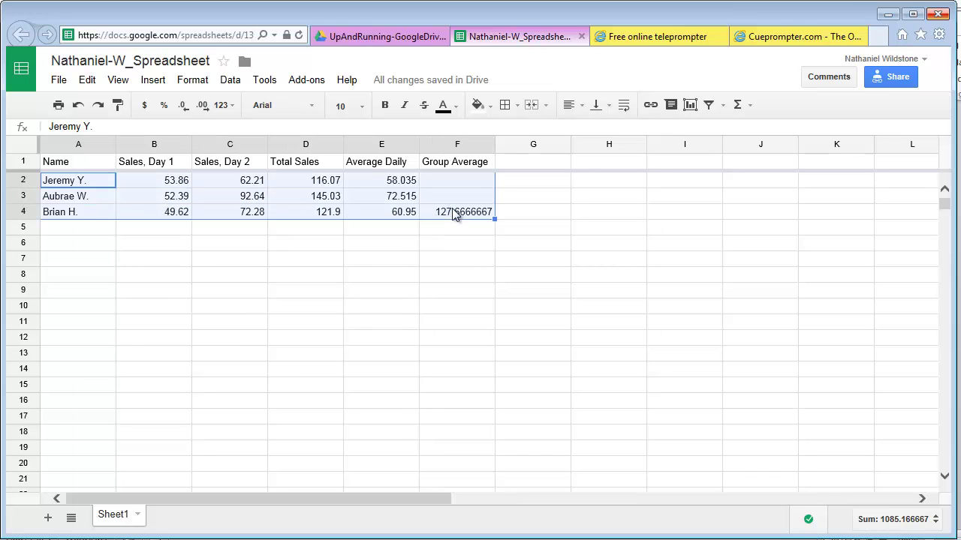
{"action": "left_click", "coordinate": [232, 84]}
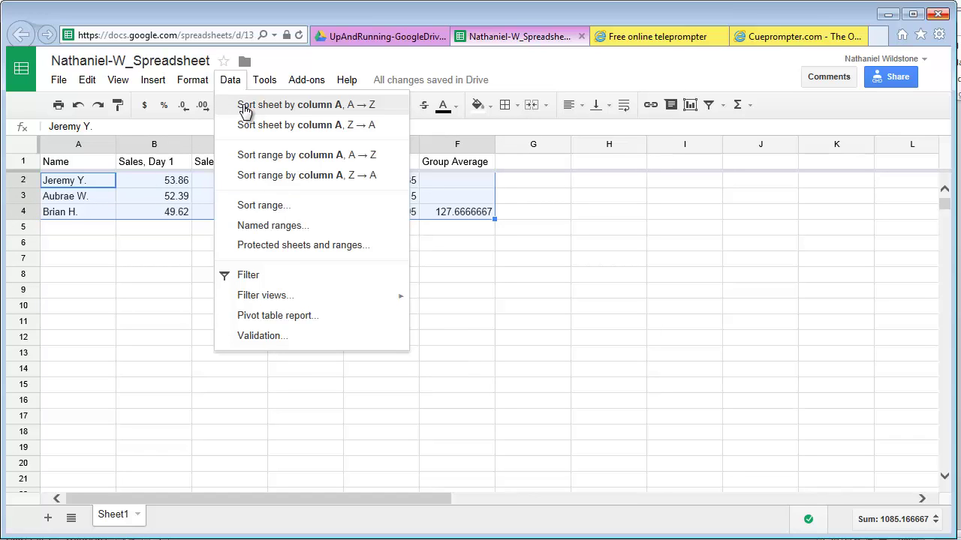
{"action": "left_click", "coordinate": [244, 109]}
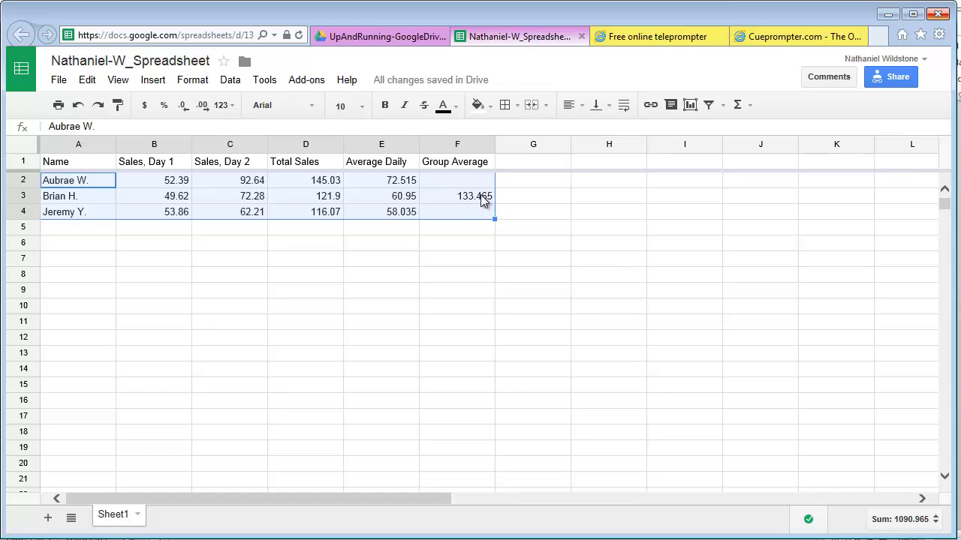
Inspect the Group Average formula in F3, copy it down to F4, and clear F3
{"action": "left_click", "coordinate": [481, 194]}
{"action": "double_click", "coordinate": [481, 194]}
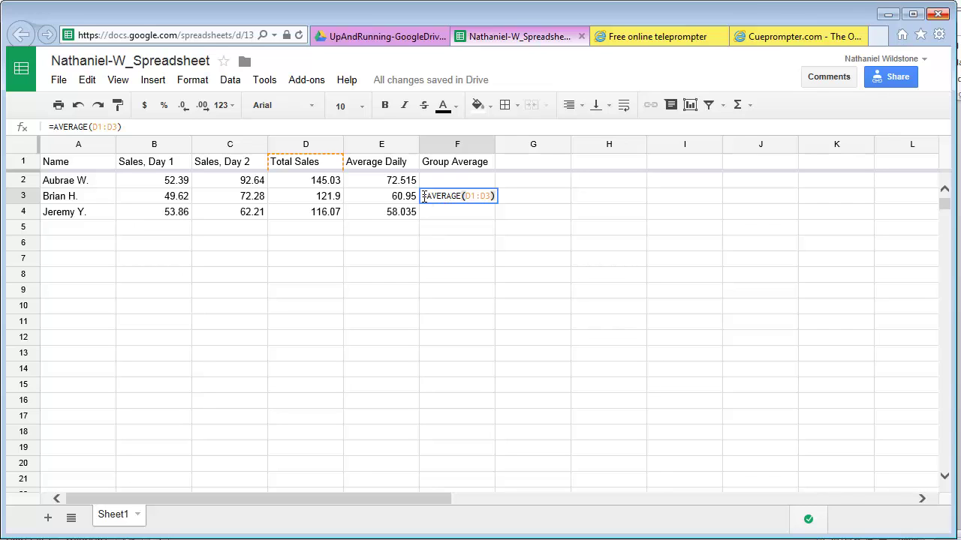
{"action": "key", "text": "Return"}
{"action": "left_click", "coordinate": [488, 199]}
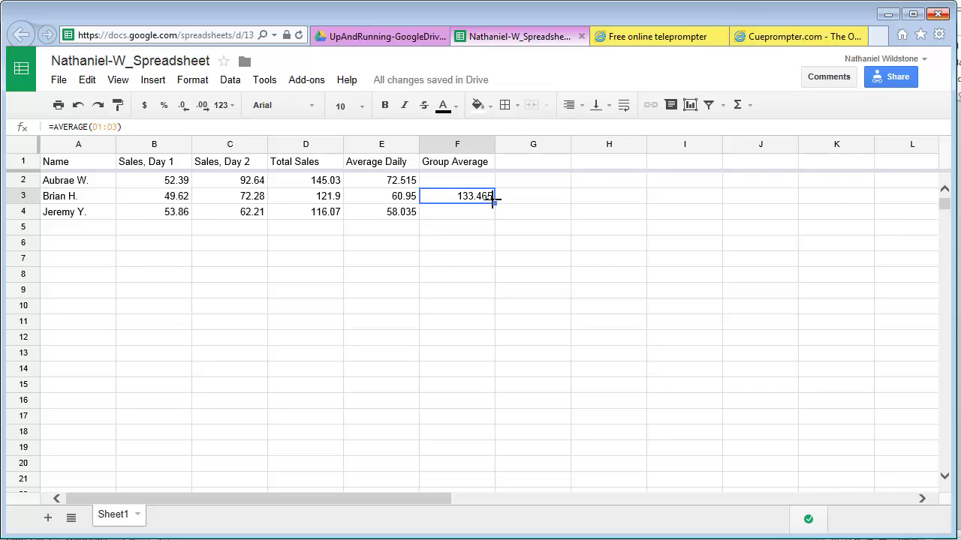
{"action": "left_click_drag", "start_coordinate": [494, 202], "coordinate": [495, 217]}
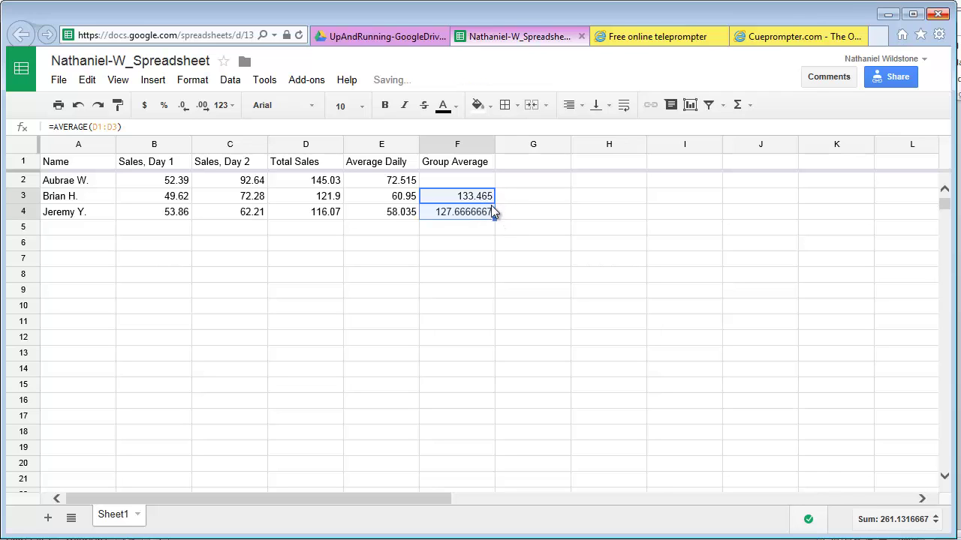
{"action": "left_click", "coordinate": [488, 197]}
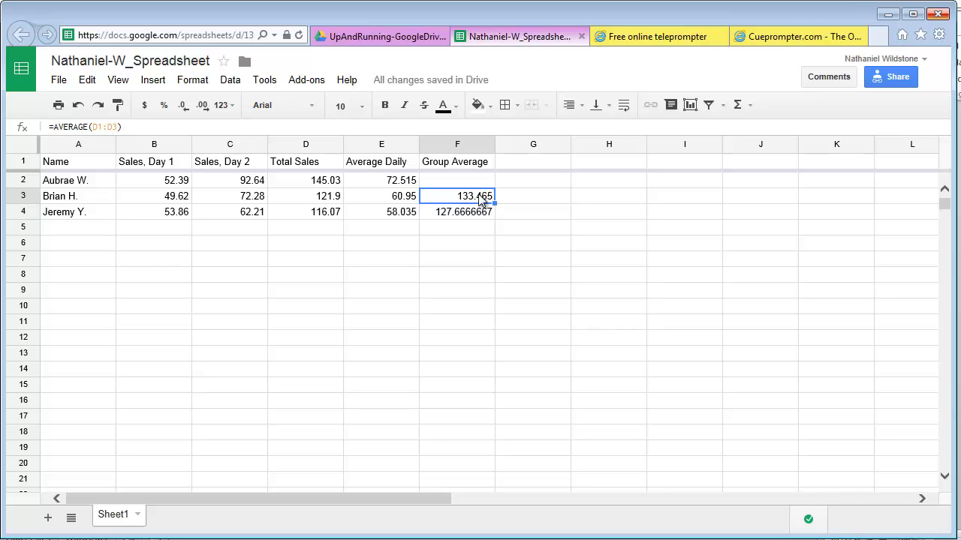
{"action": "key", "text": "Delete"}
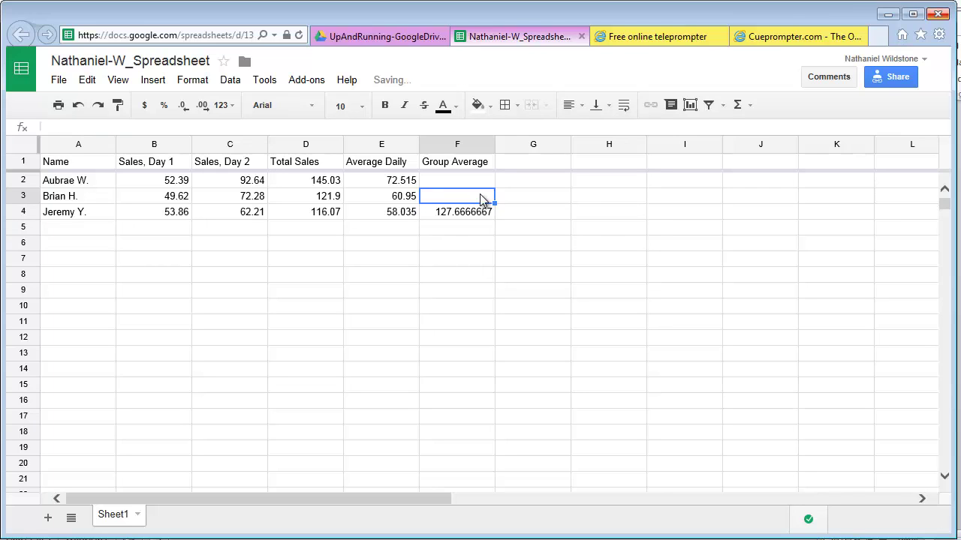
{"action": "left_click", "coordinate": [535, 216]}
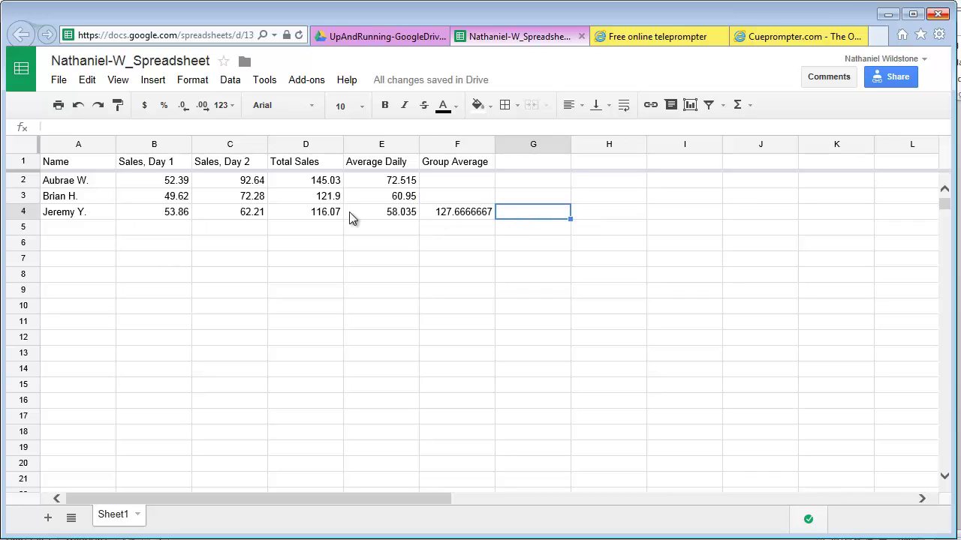
Make the column headers in A1:F1 bold
{"action": "left_click_drag", "start_coordinate": [78, 160], "coordinate": [443, 163]}
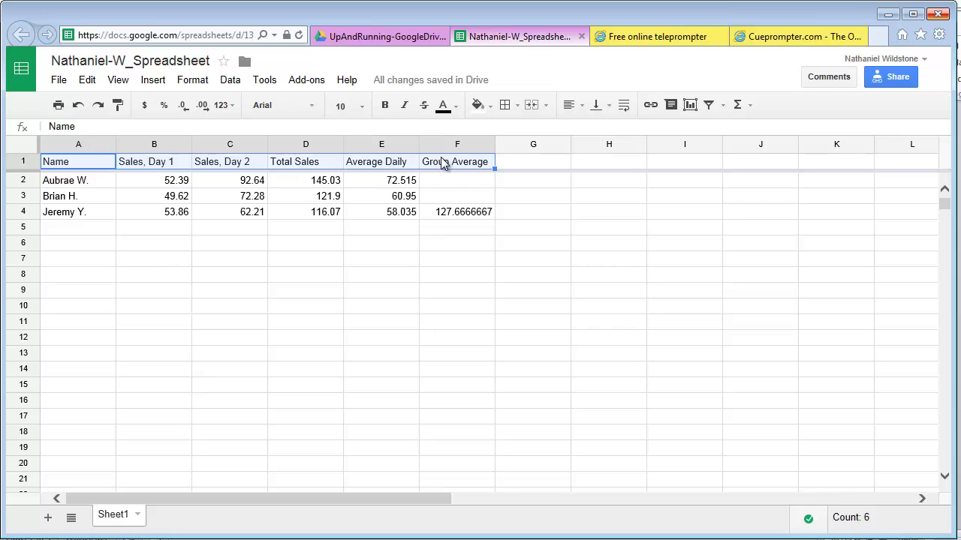
{"action": "left_click", "coordinate": [385, 107]}
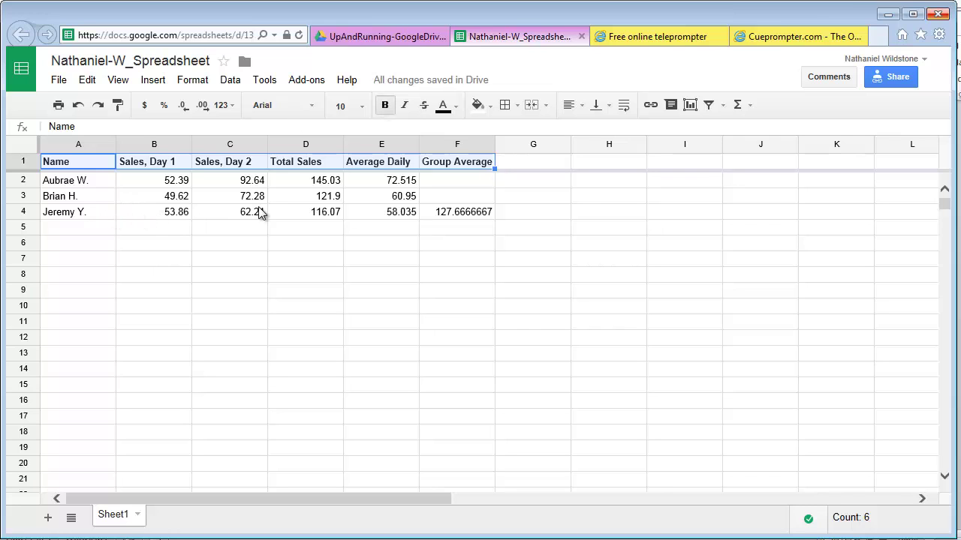
Set the text colour of the Total Sales values in D2:D4 to red
{"action": "left_click", "coordinate": [330, 182]}
{"action": "left_click_drag", "start_coordinate": [330, 184], "coordinate": [329, 209]}
{"action": "left_click", "coordinate": [456, 111]}
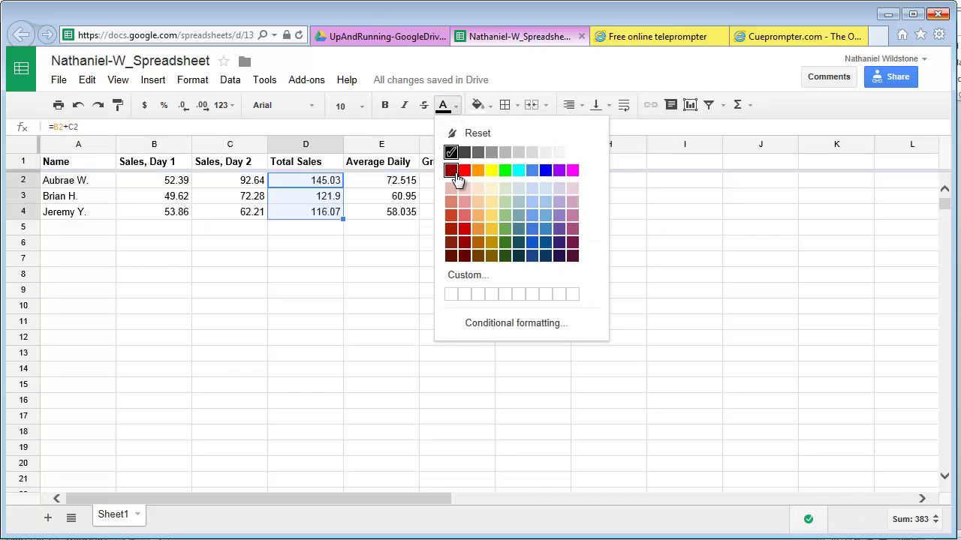
{"action": "left_click", "coordinate": [457, 168]}
Set the text colour of the Group Average value in F4 to red
{"action": "left_click", "coordinate": [461, 212]}
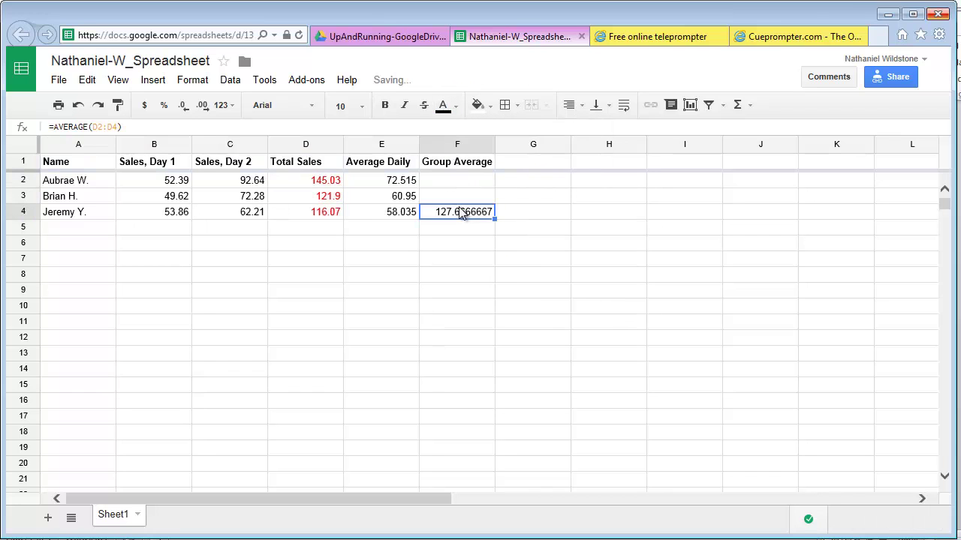
{"action": "left_click", "coordinate": [456, 111]}
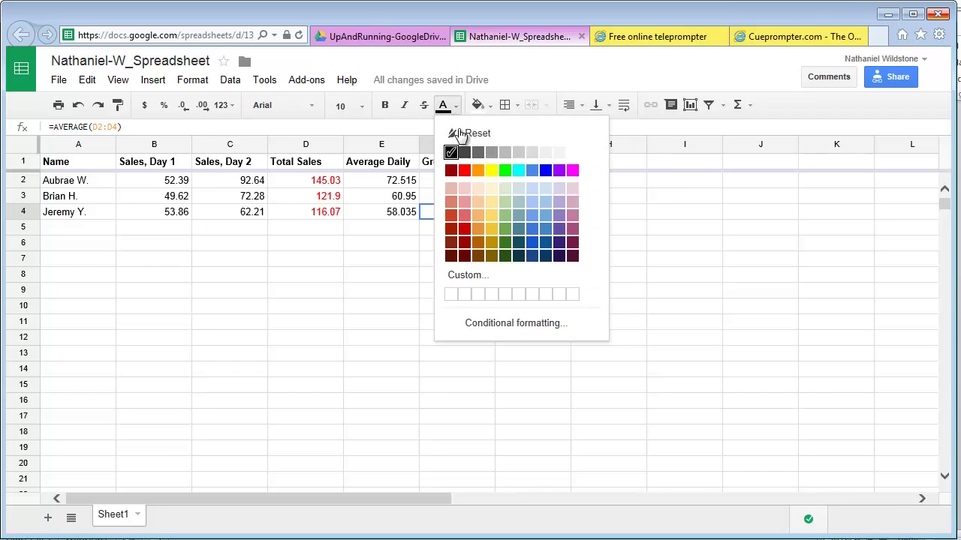
{"action": "left_click", "coordinate": [463, 169]}
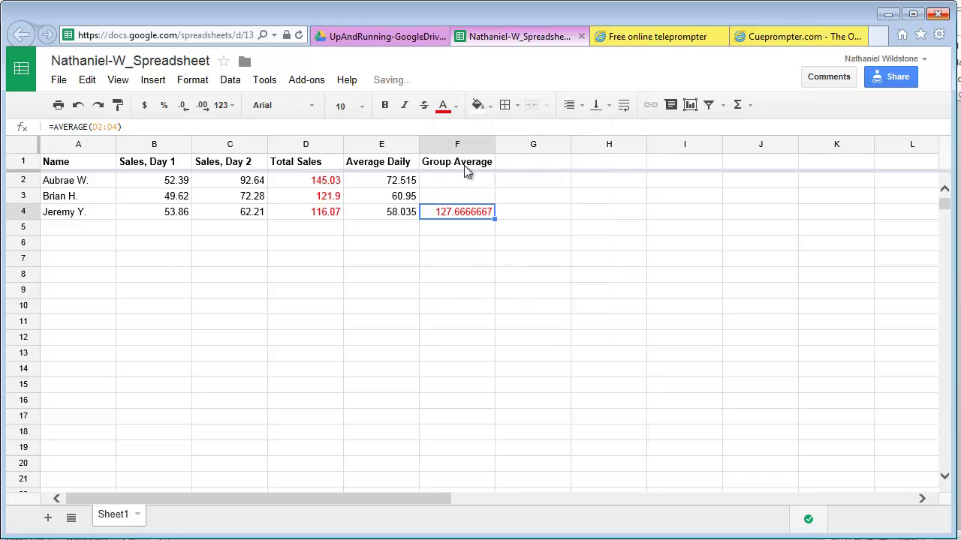
{"action": "left_click", "coordinate": [403, 259]}
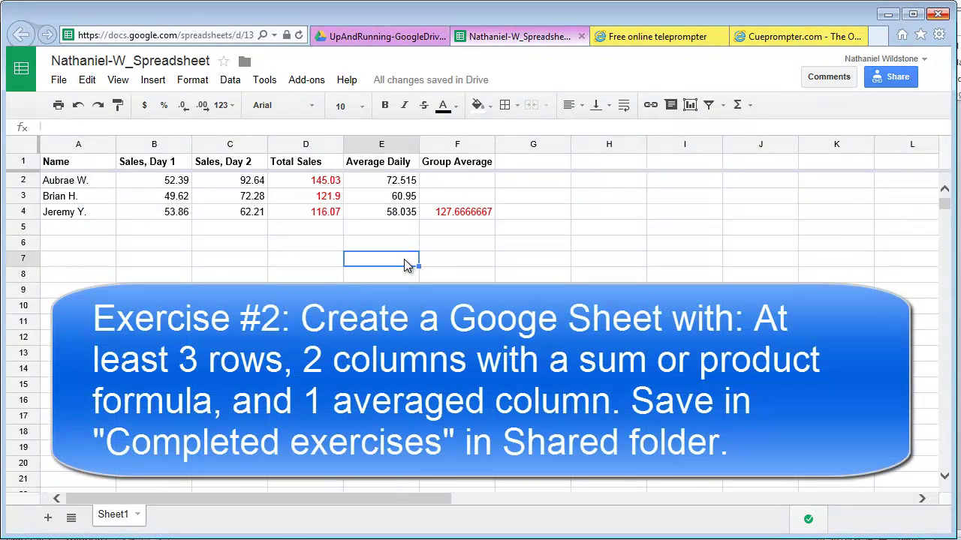